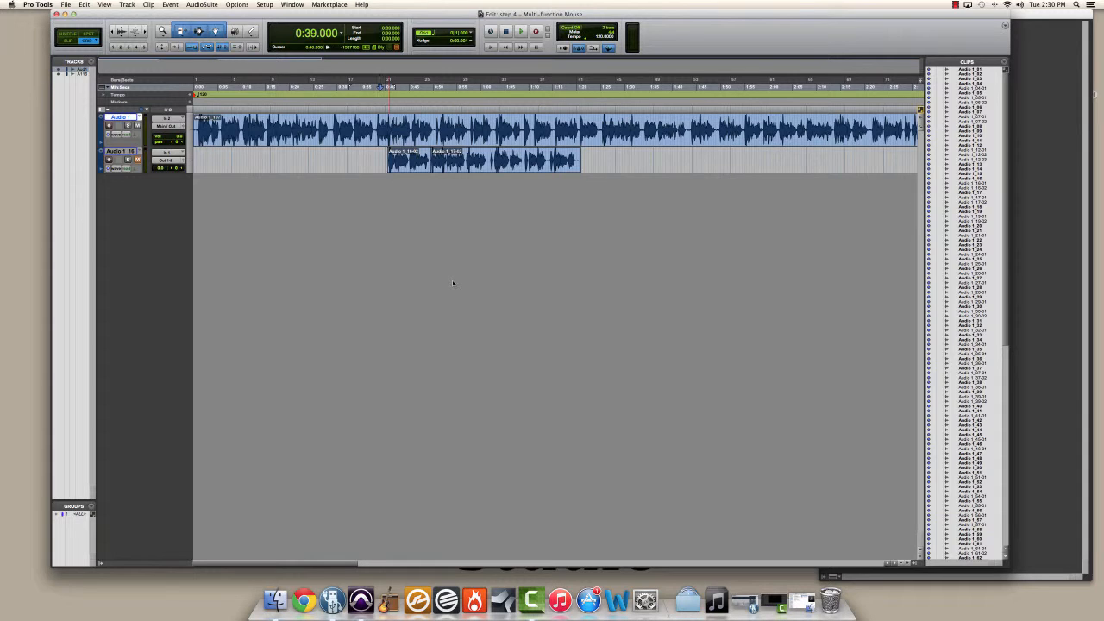
Step: Toggle between the Edit and Mix windows, finishing with the Edit window in front
key("super+equal")
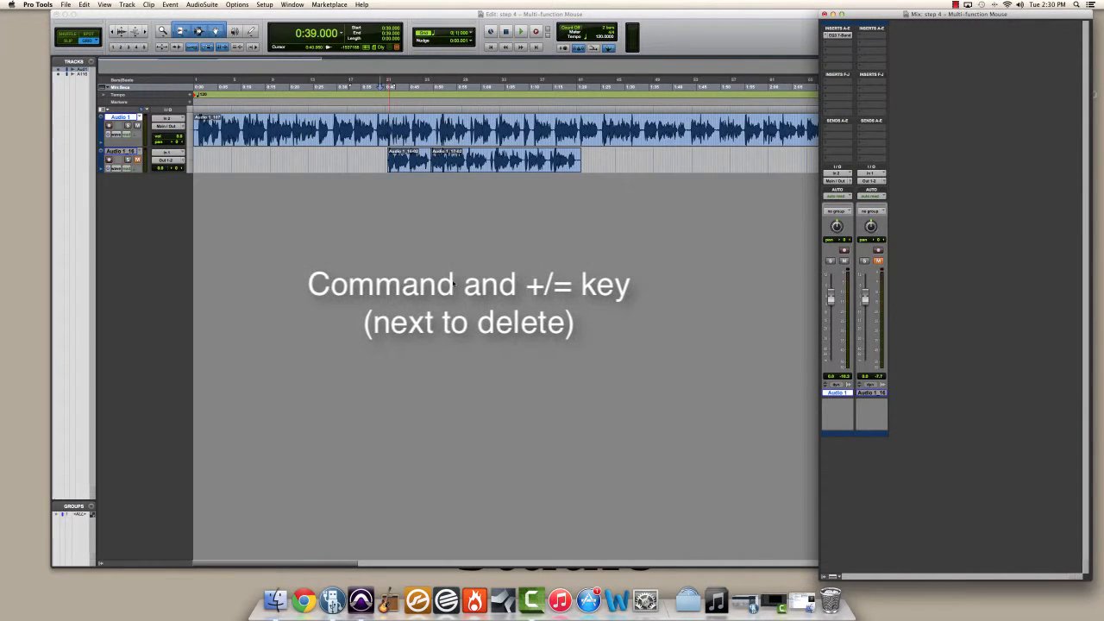
key("super+equal")
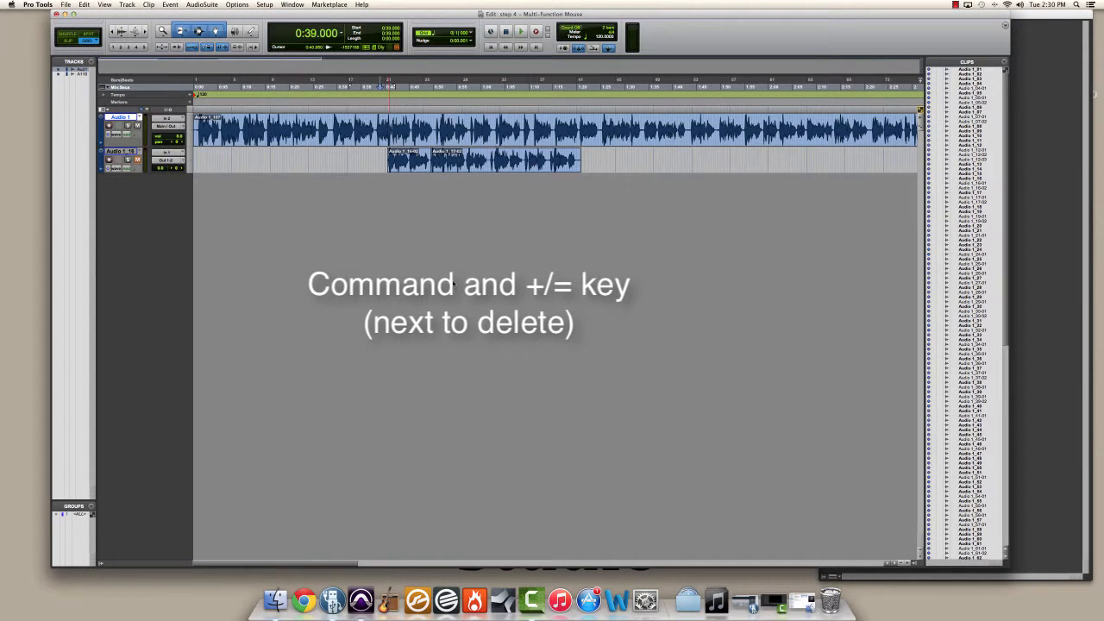
key("super+equal")
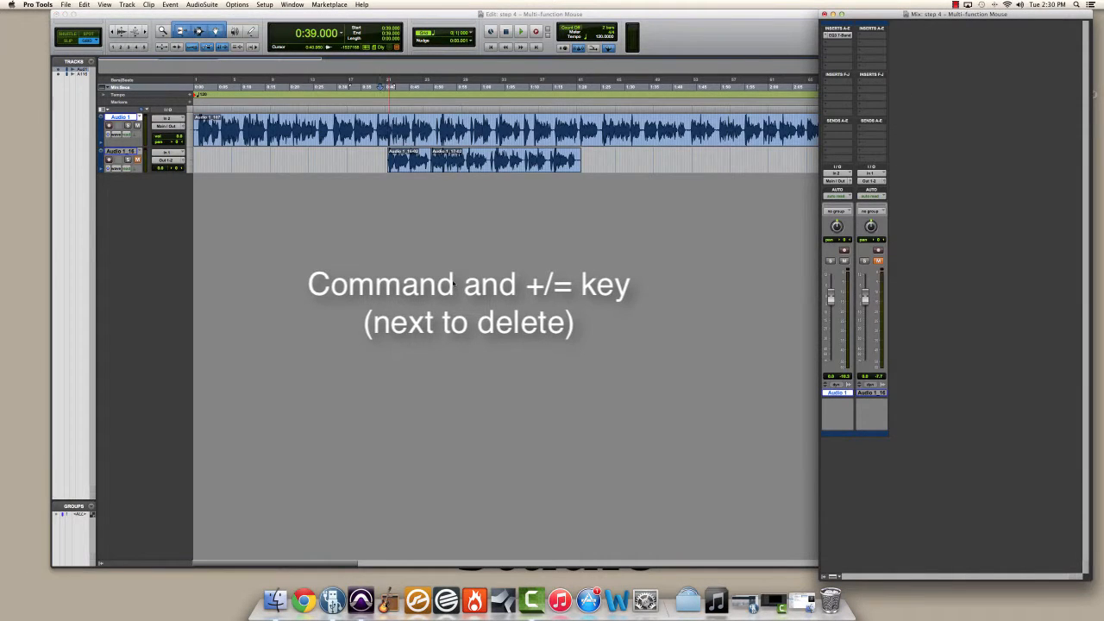
key("super+equal")
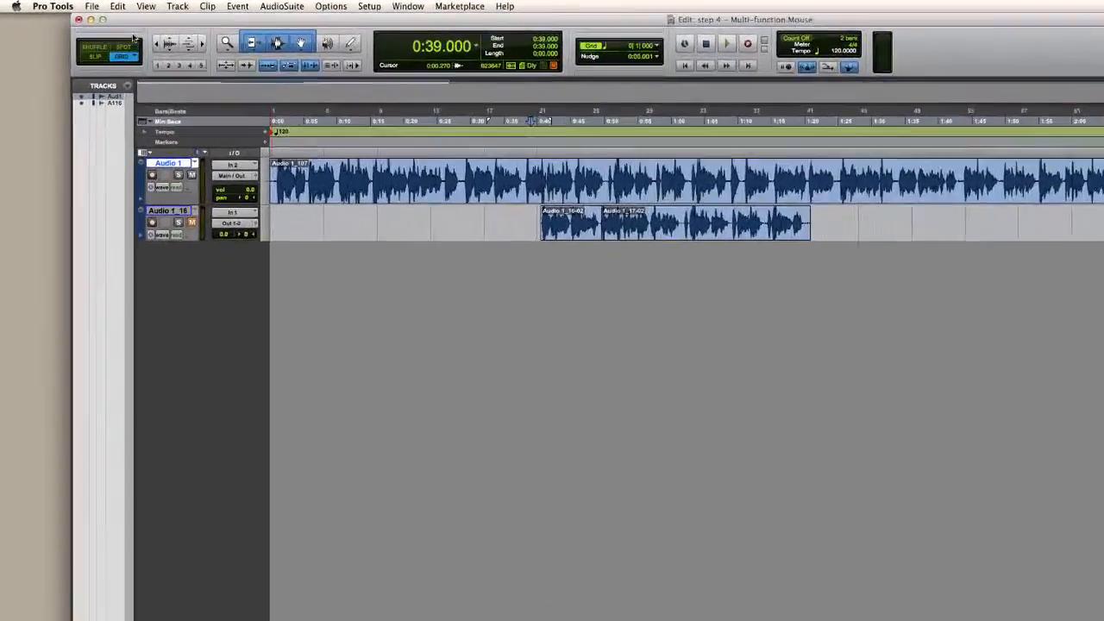
Step: Show the Synchronization controls in the Edit window toolbar and hide them again
left_click(95, 27)
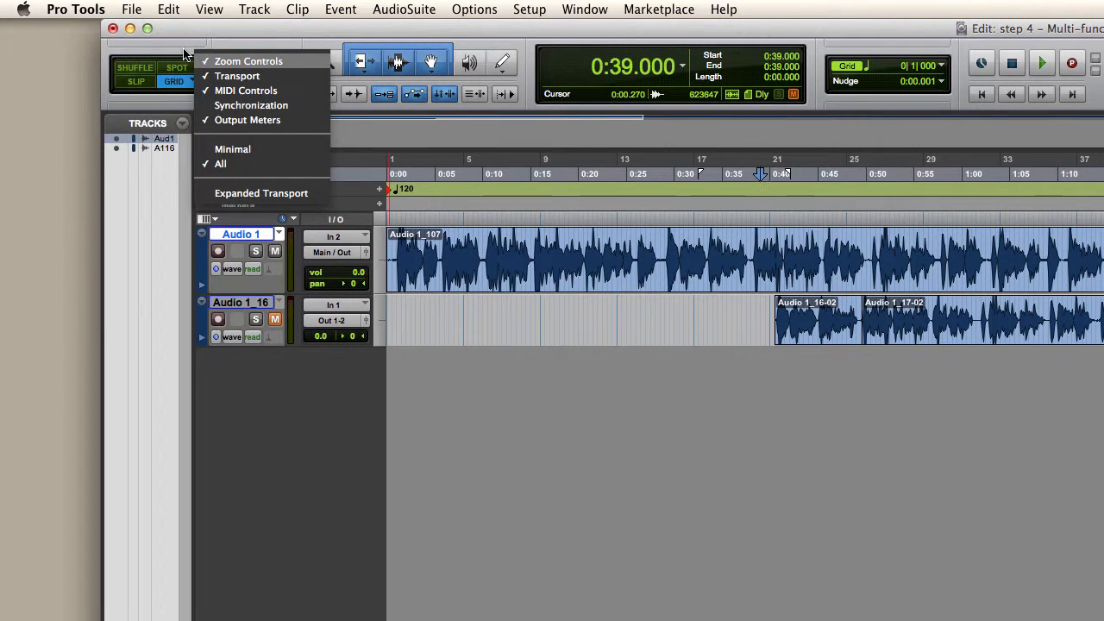
left_click(183, 54)
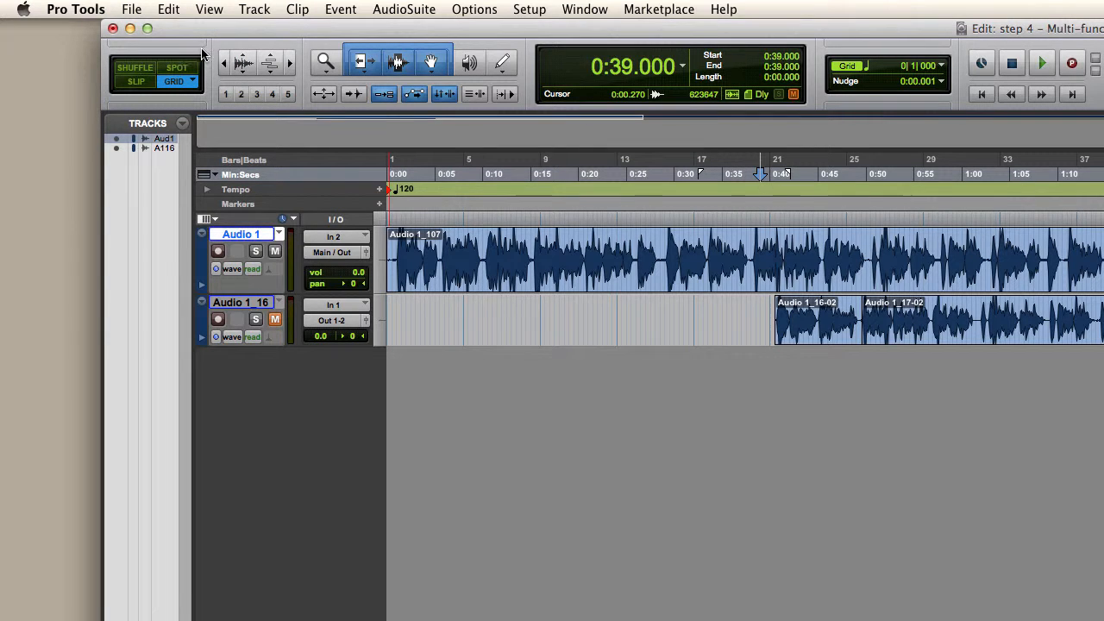
left_click(219, 42)
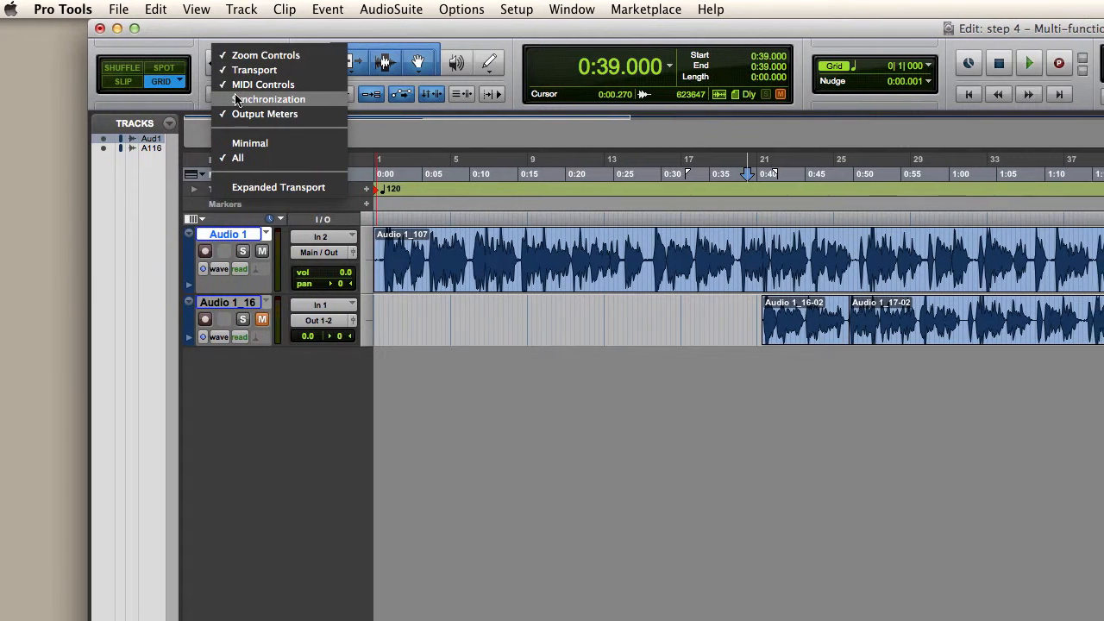
left_click(189, 100)
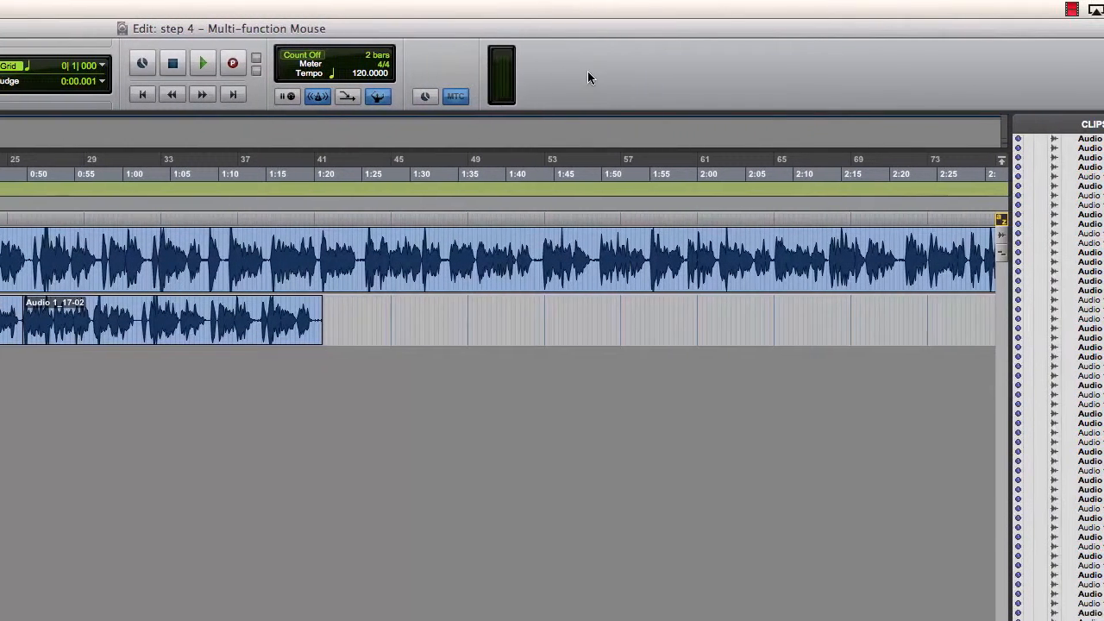
right_click(859, 78)
left_click(595, 128)
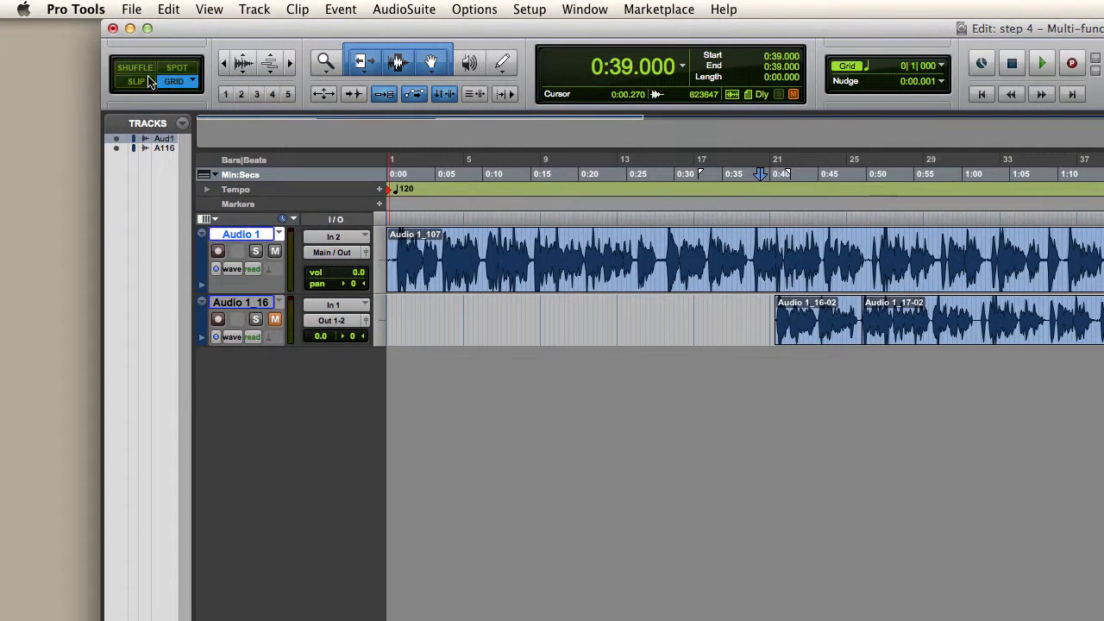
Step: Switch the edit mode directly through Shuffle, Slip, Spot and Grid twice, finishing in Grid mode
key("F1")
key("F2")
key("F3")
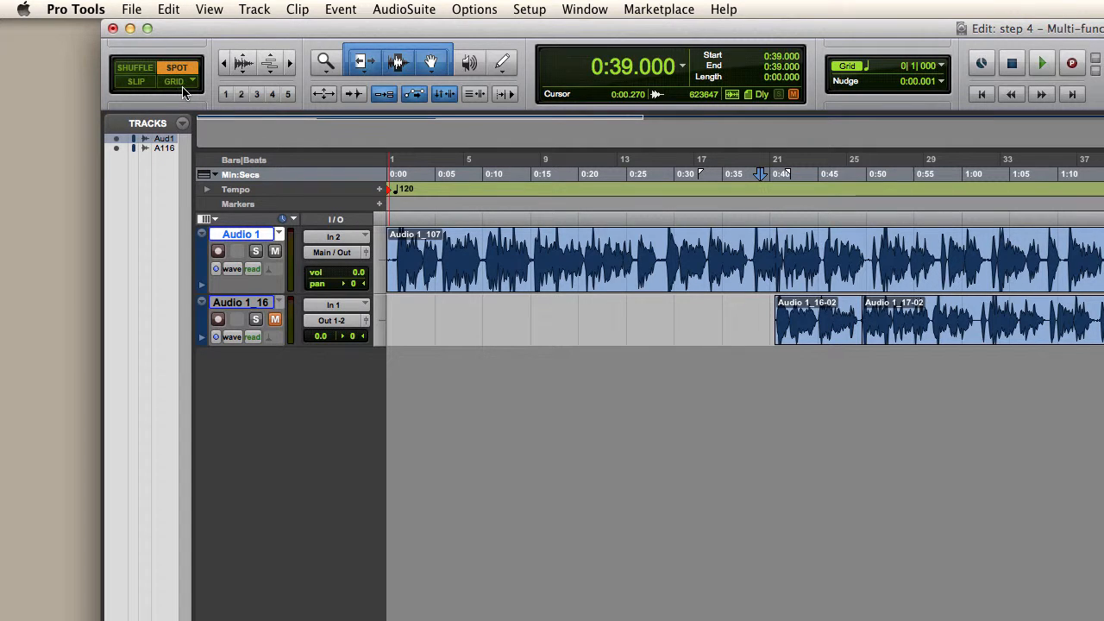
key("F4")
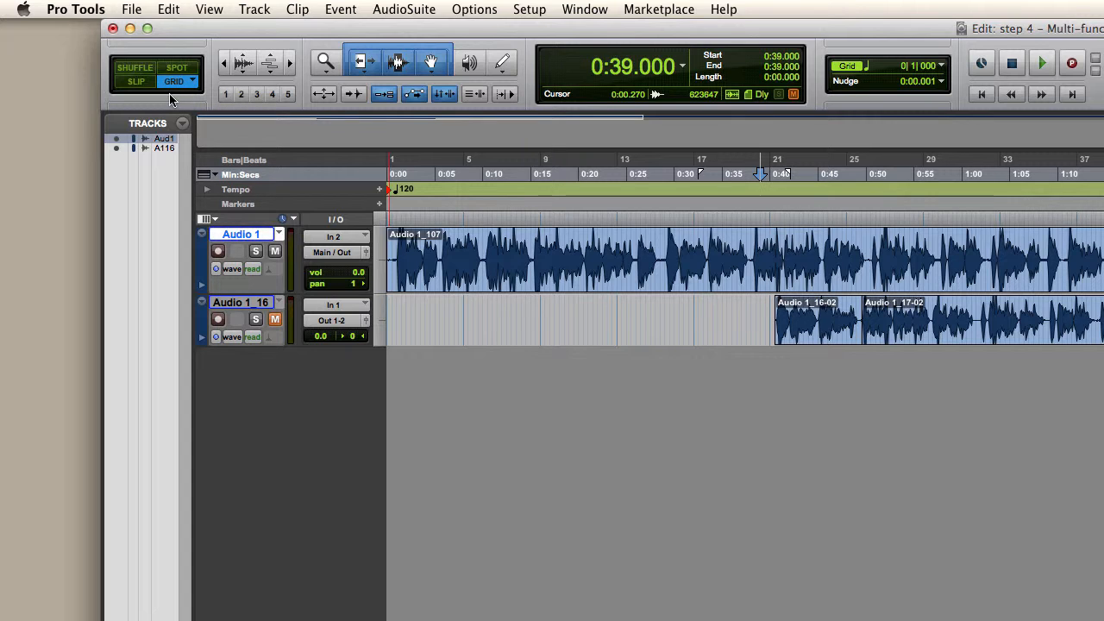
key("F1")
key("F2")
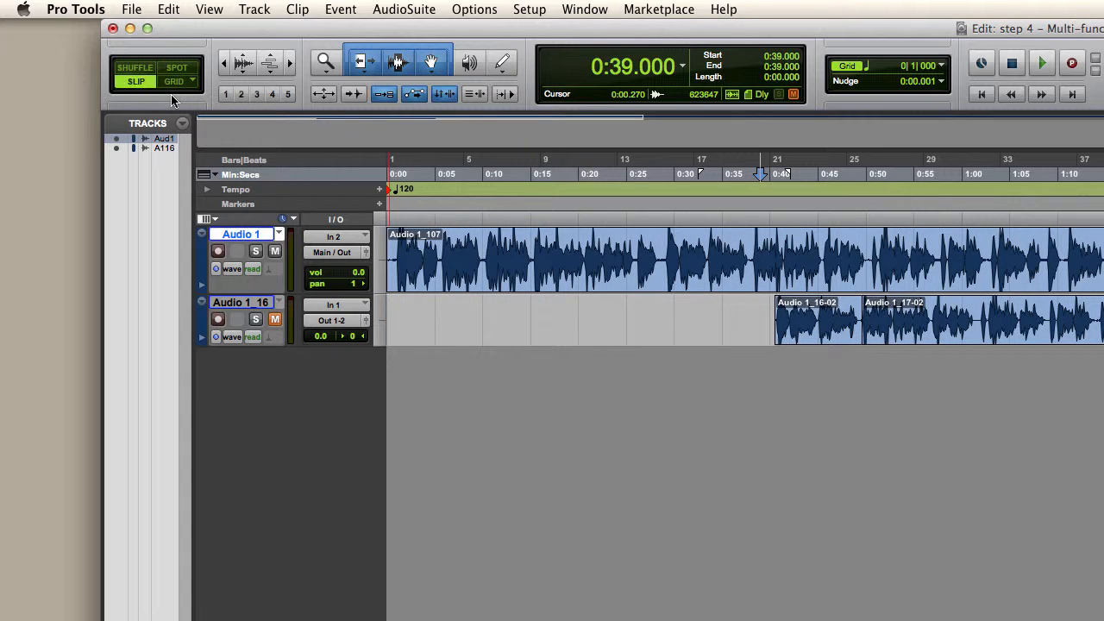
key("F3")
key("F4")
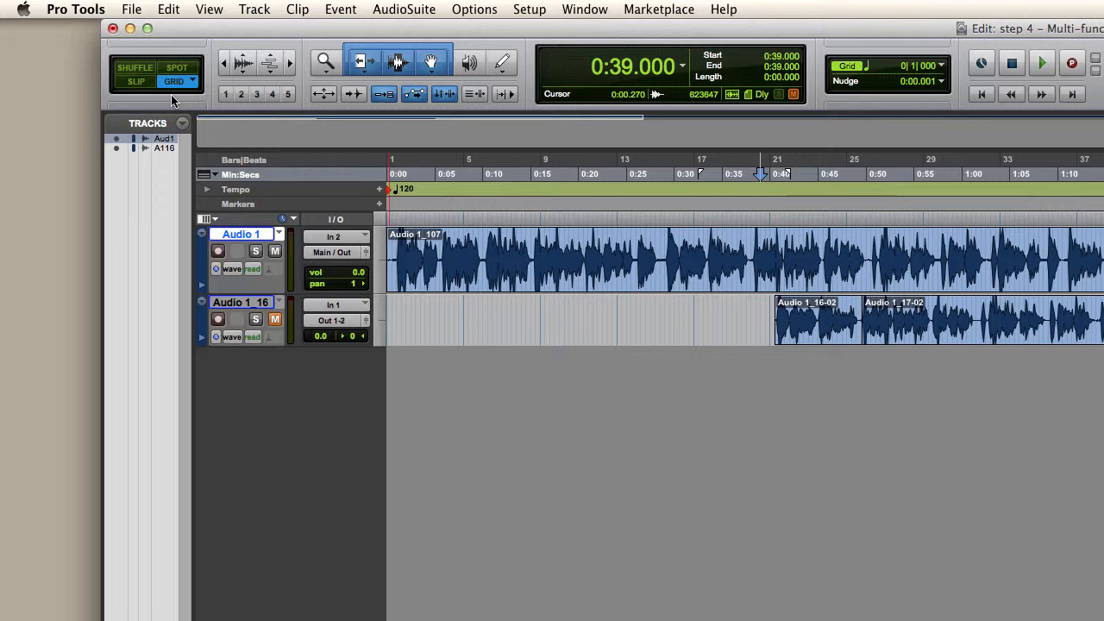
Step: Cycle sequentially through all the edit modes until Grid mode is active again
key("grave")
key("grave")
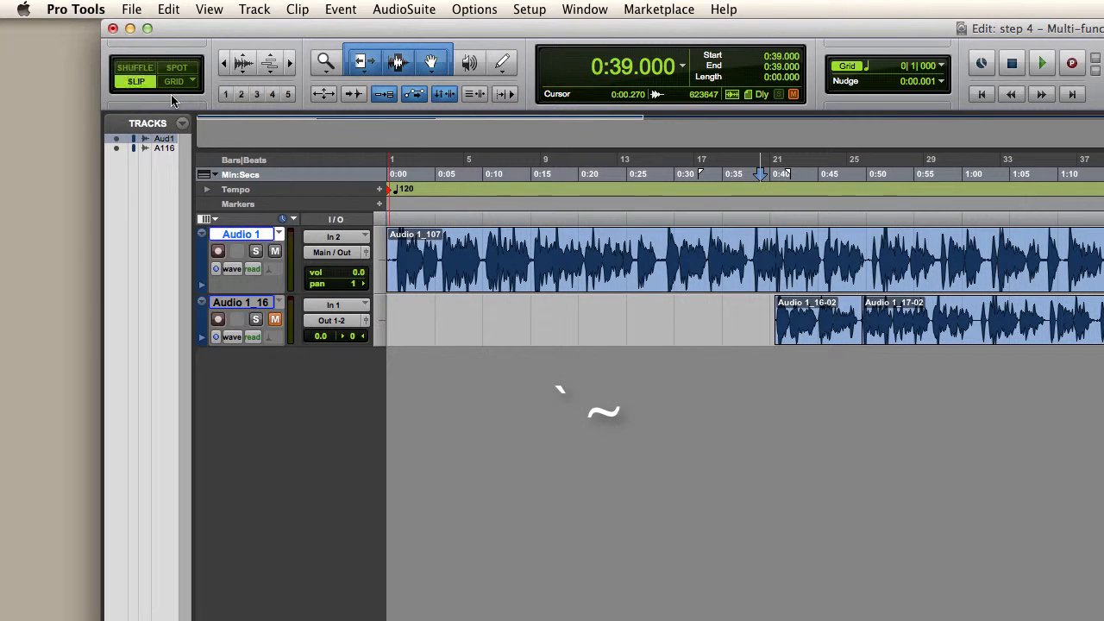
key("grave")
key("grave")
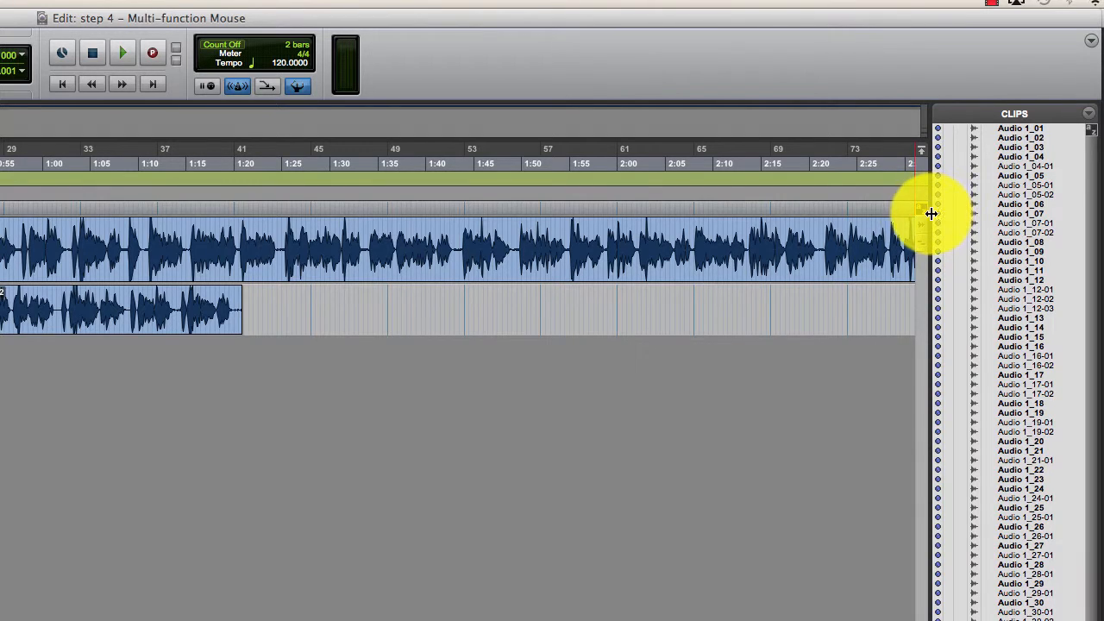
Step: Narrow the Clips list to give the track timeline more width
left_click_drag(930, 214, 1064, 217)
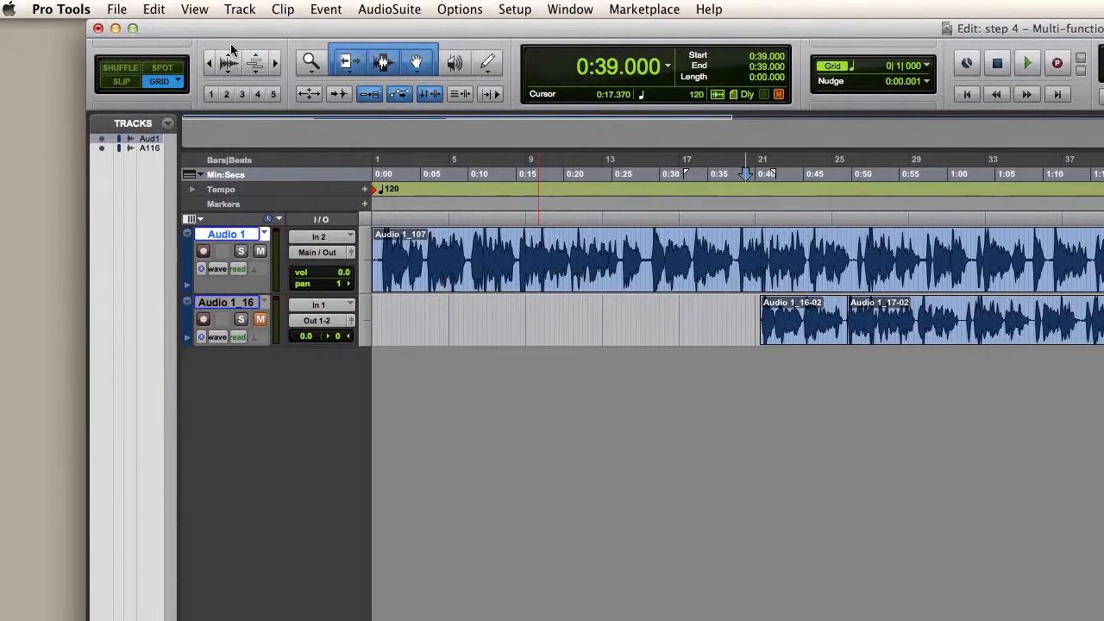
Step: Place the edit cursor at 0:28.000 on the Audio 1 track while zooming the timeline horizontally in and back out
left_click(290, 67)
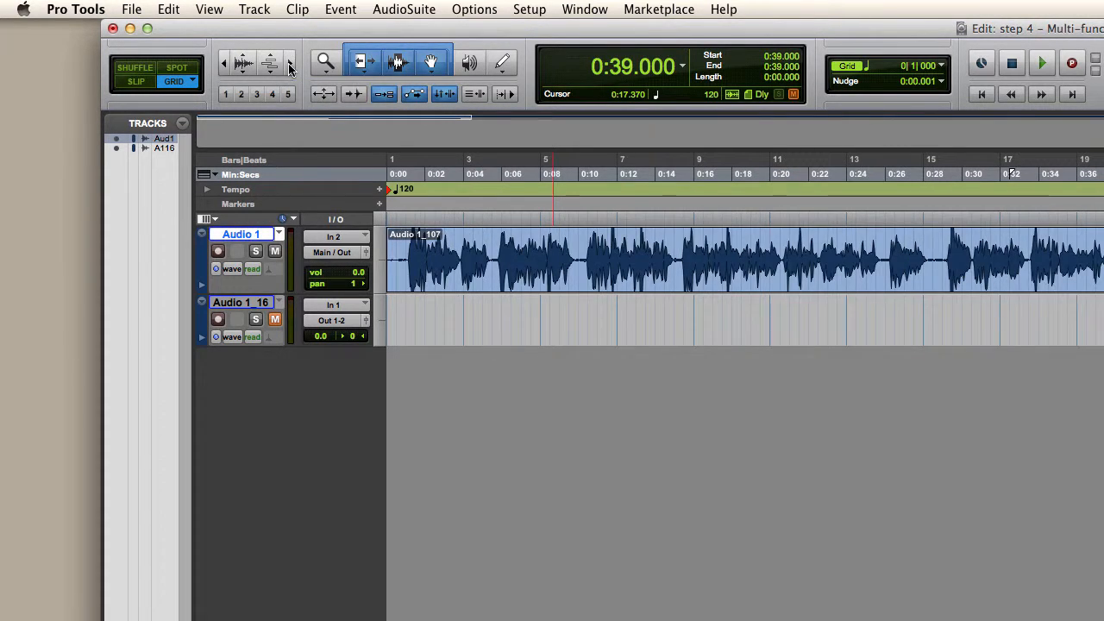
left_click(291, 67)
left_click(774, 255)
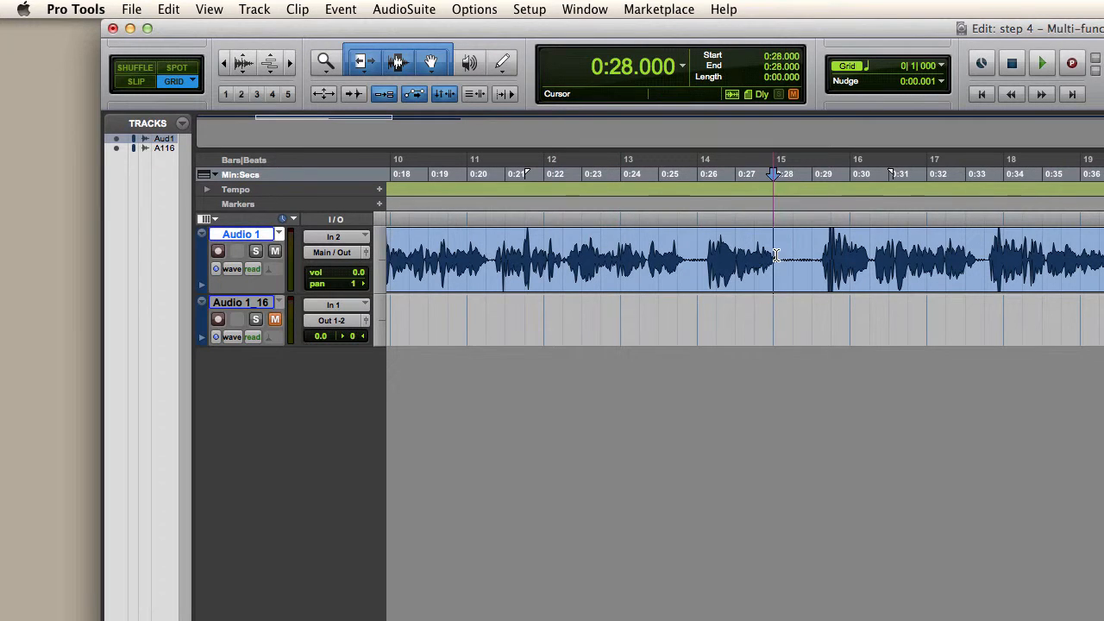
left_click(290, 63)
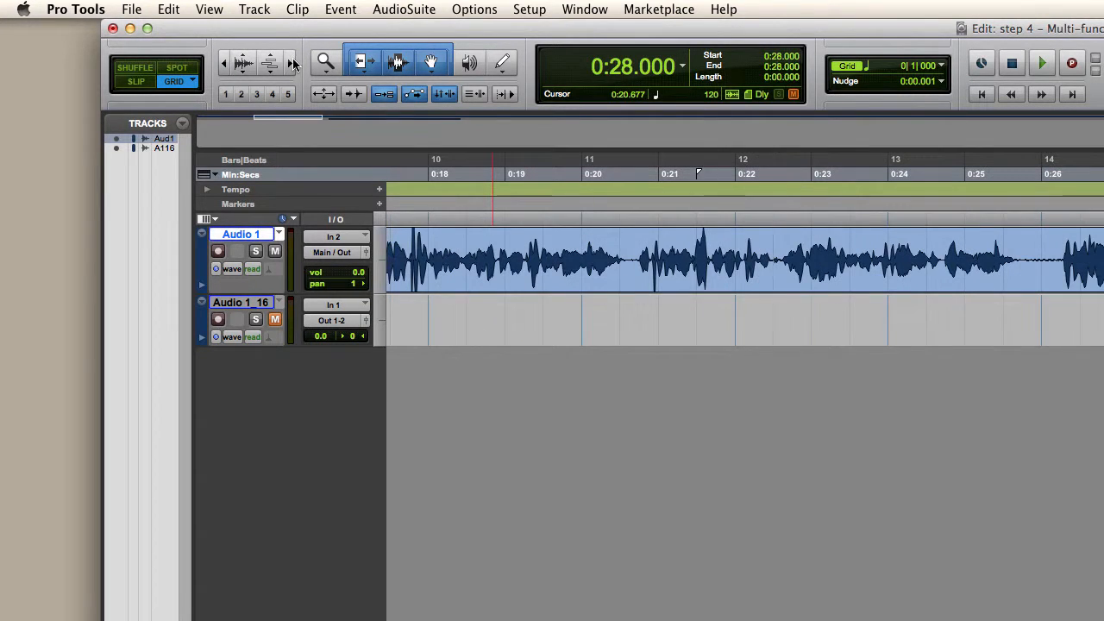
left_click(226, 67)
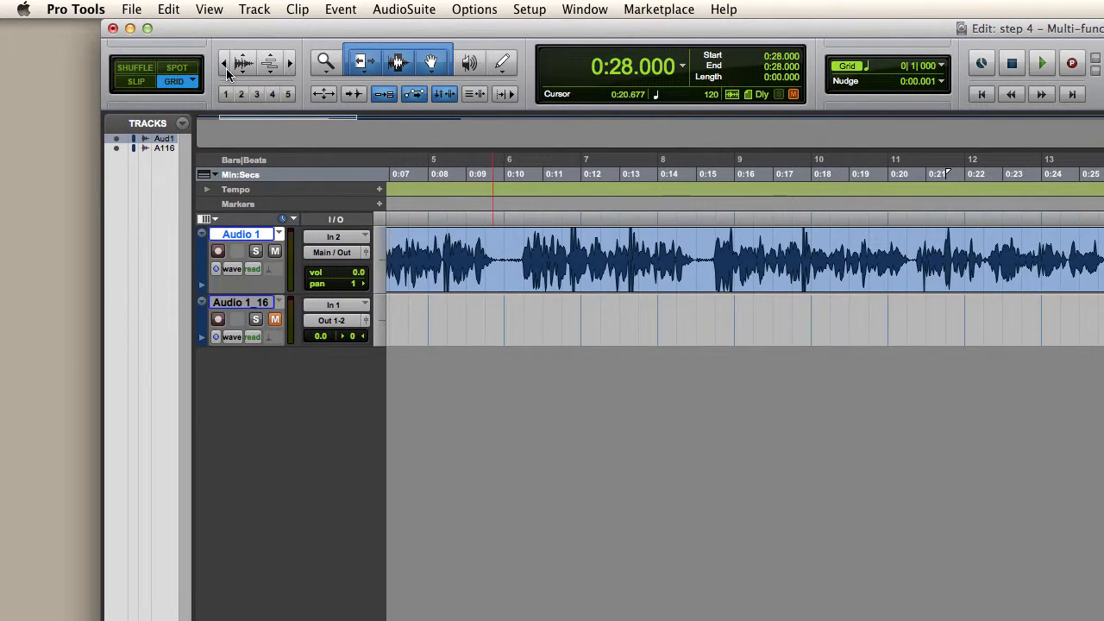
left_click(226, 69)
Step: Increase the vertical zoom of the audio waveforms by two levels and reduce it again by two
left_click(244, 60)
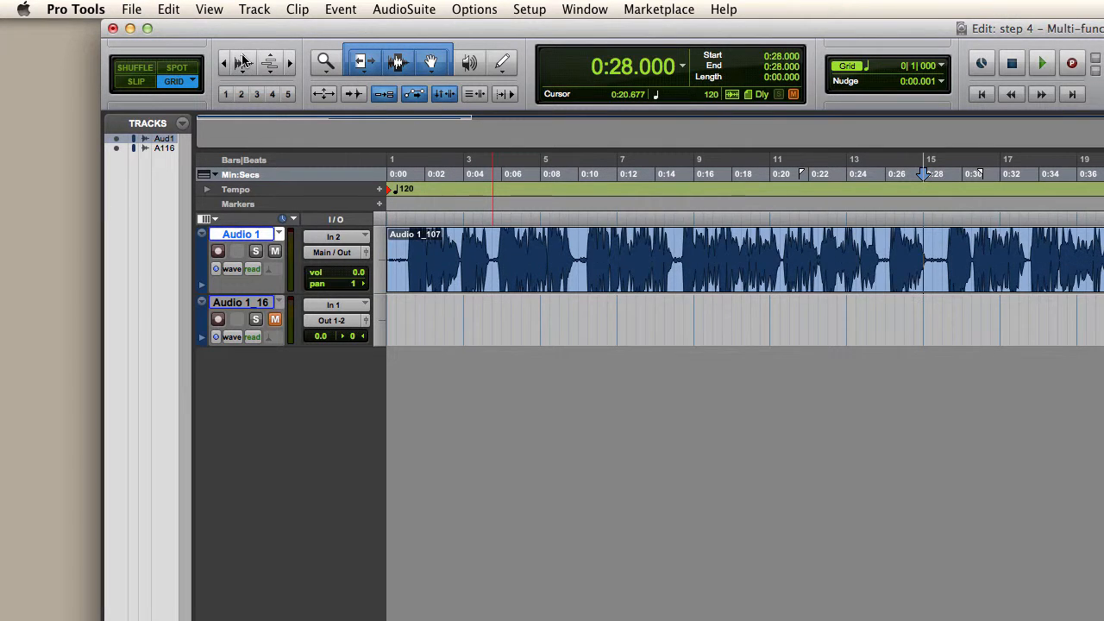
left_click(244, 60)
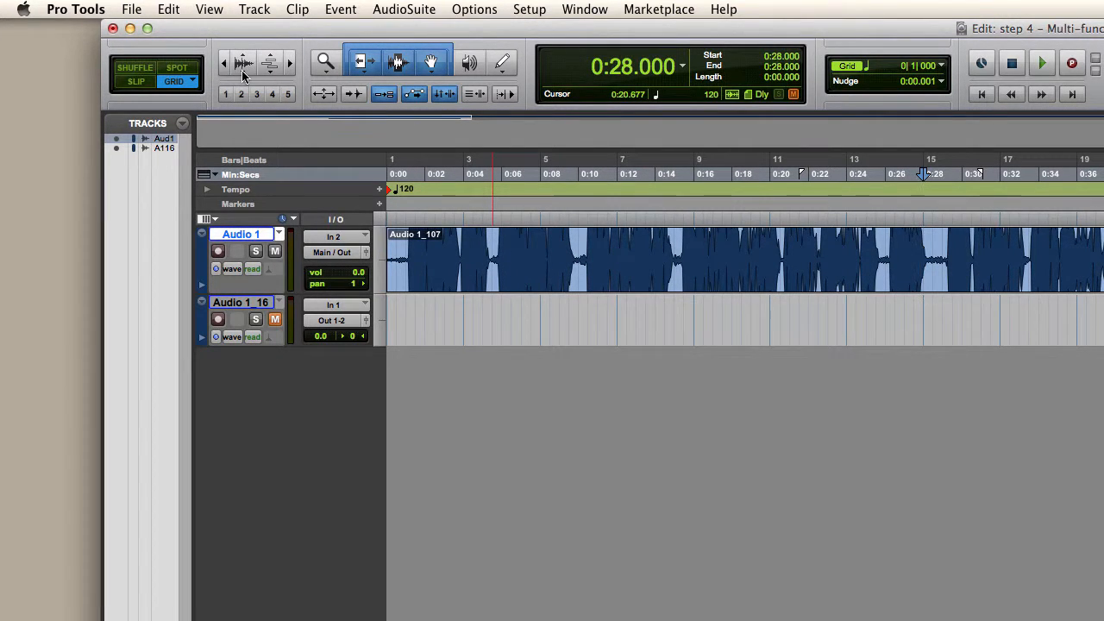
left_click(243, 73)
left_click(244, 73)
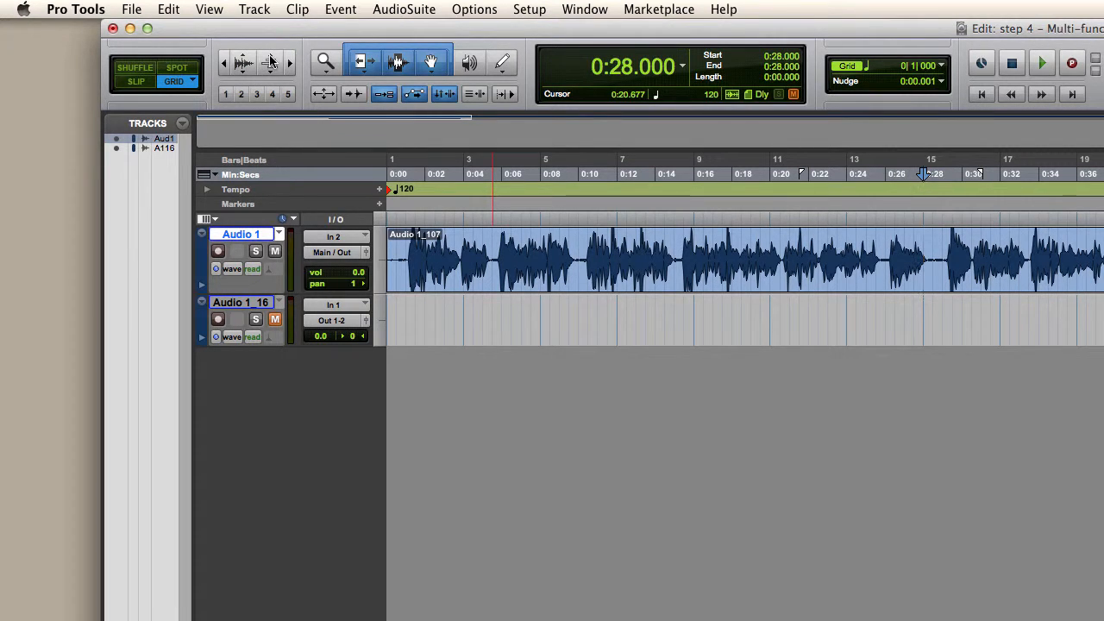
Step: Recall zoom presets 2 through 5, go back down through the lower presets and finish on zoom preset 1
left_click(228, 96)
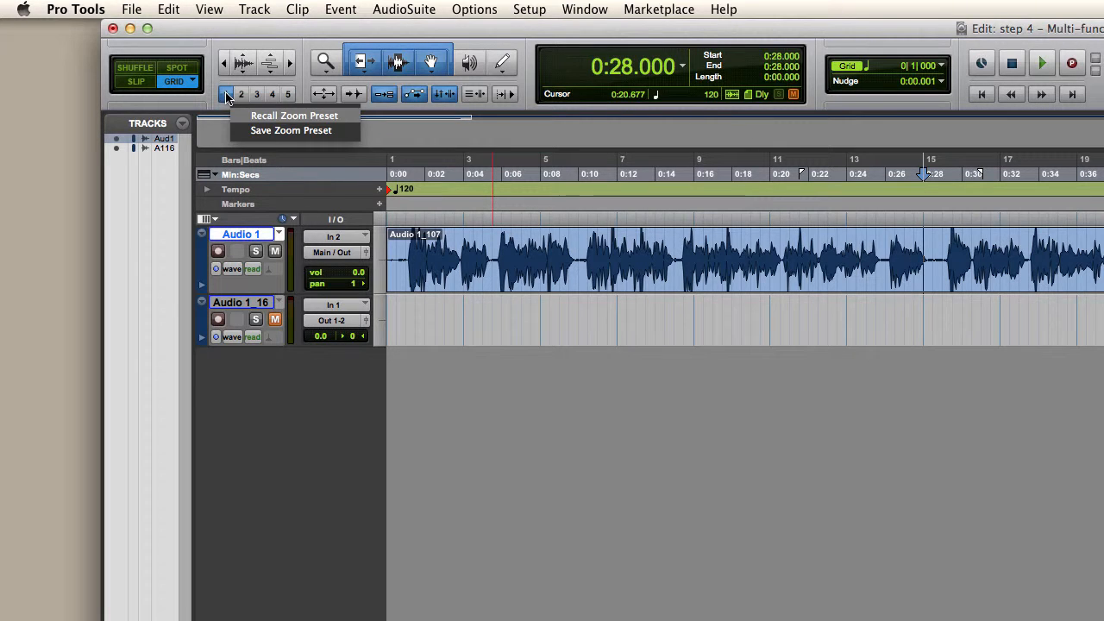
left_click(229, 96)
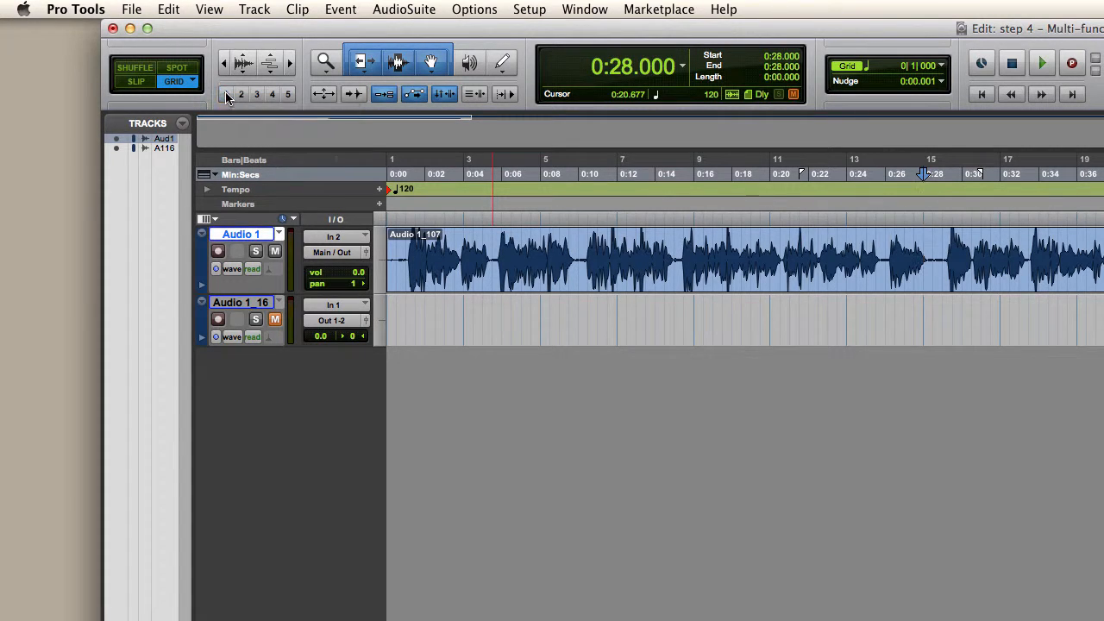
left_click(241, 96)
left_click(256, 96)
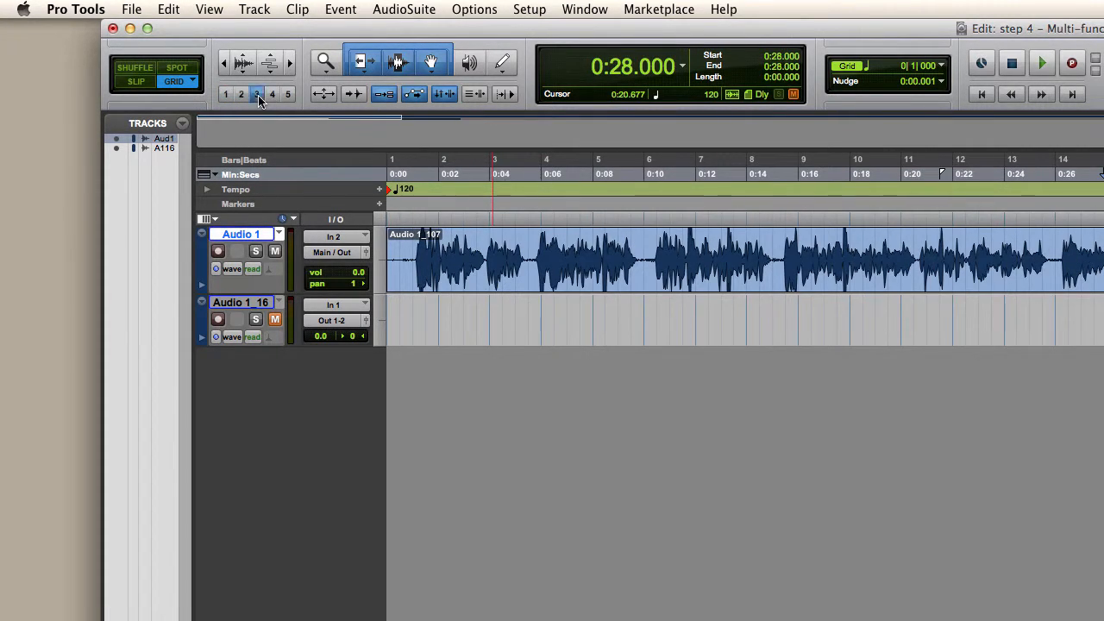
left_click(272, 95)
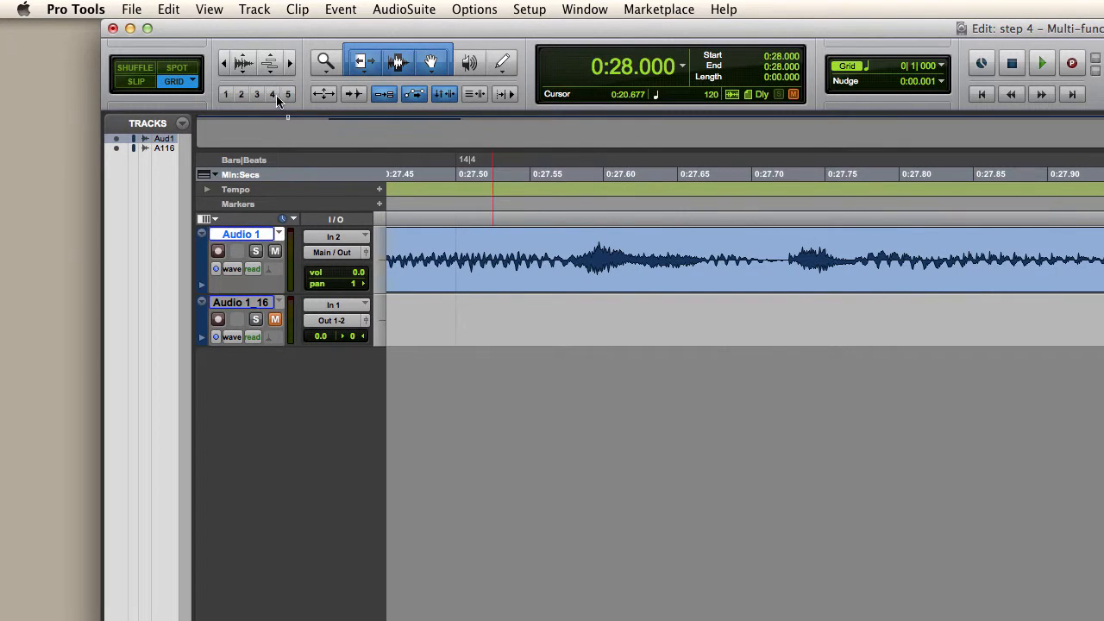
left_click(288, 96)
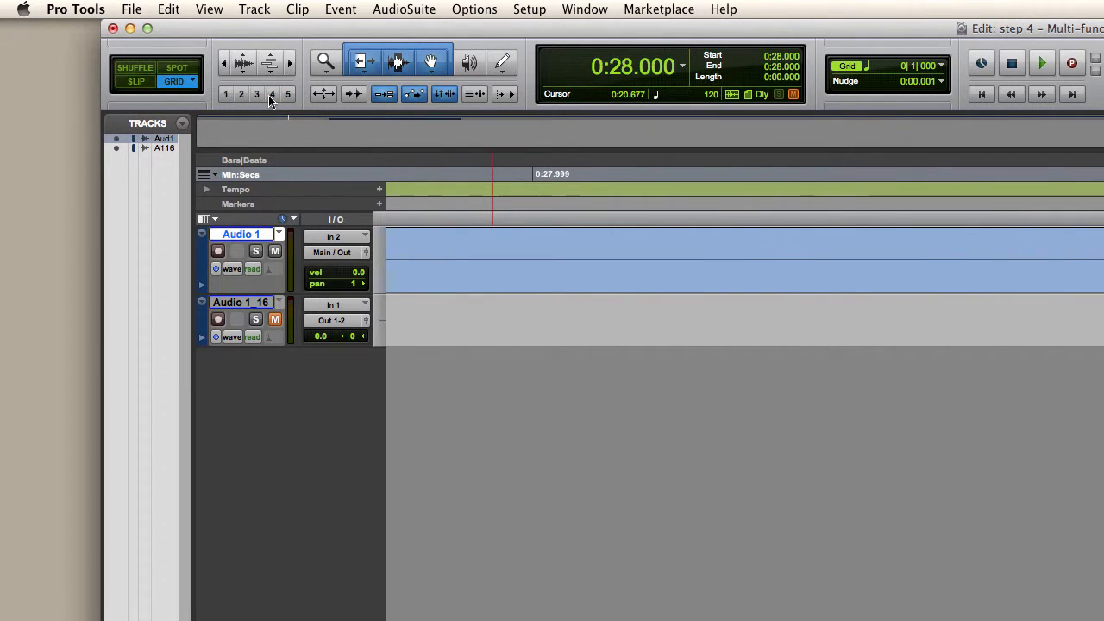
left_click(256, 96)
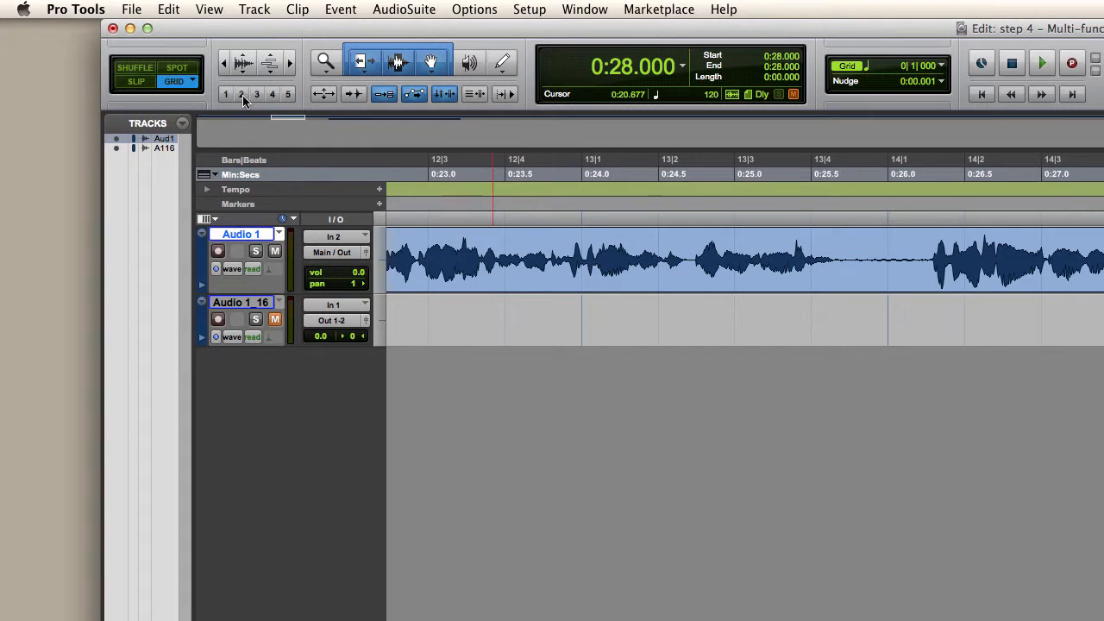
left_click(242, 96)
left_click(226, 96)
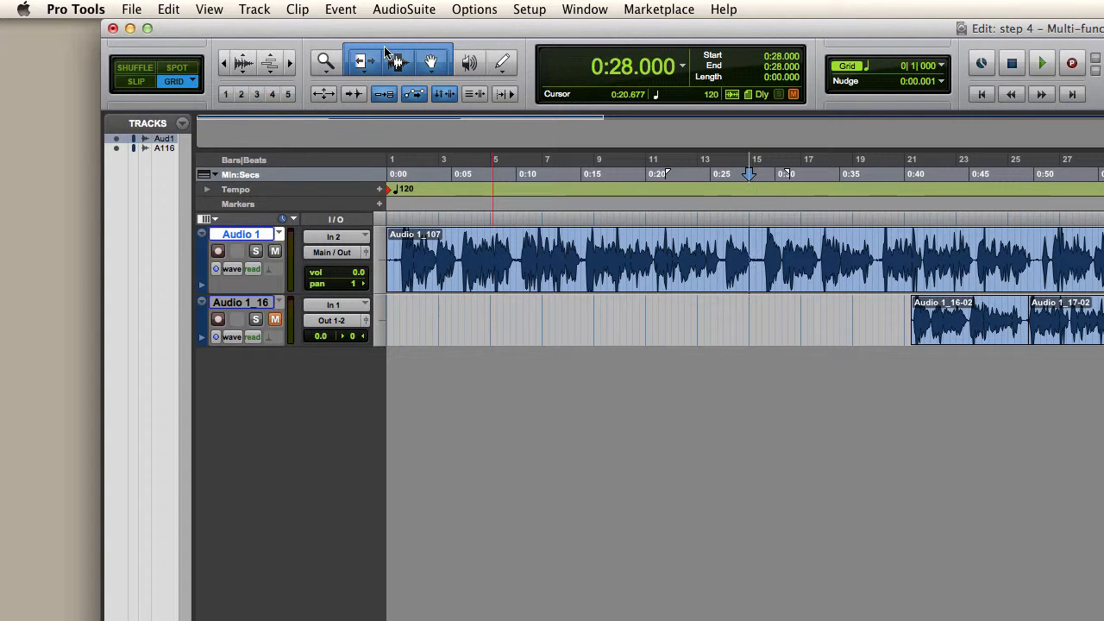
Step: Activate the Trim, Selector and Grabber tools individually, finishing by re-enabling the combined Smart Tool
left_click(364, 69)
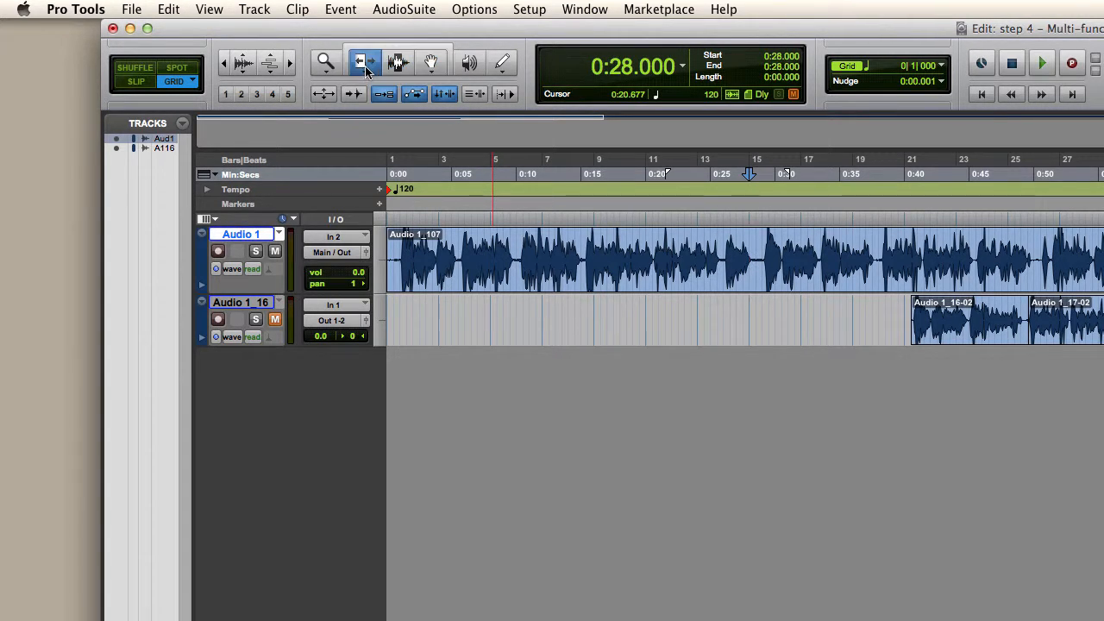
left_click(400, 64)
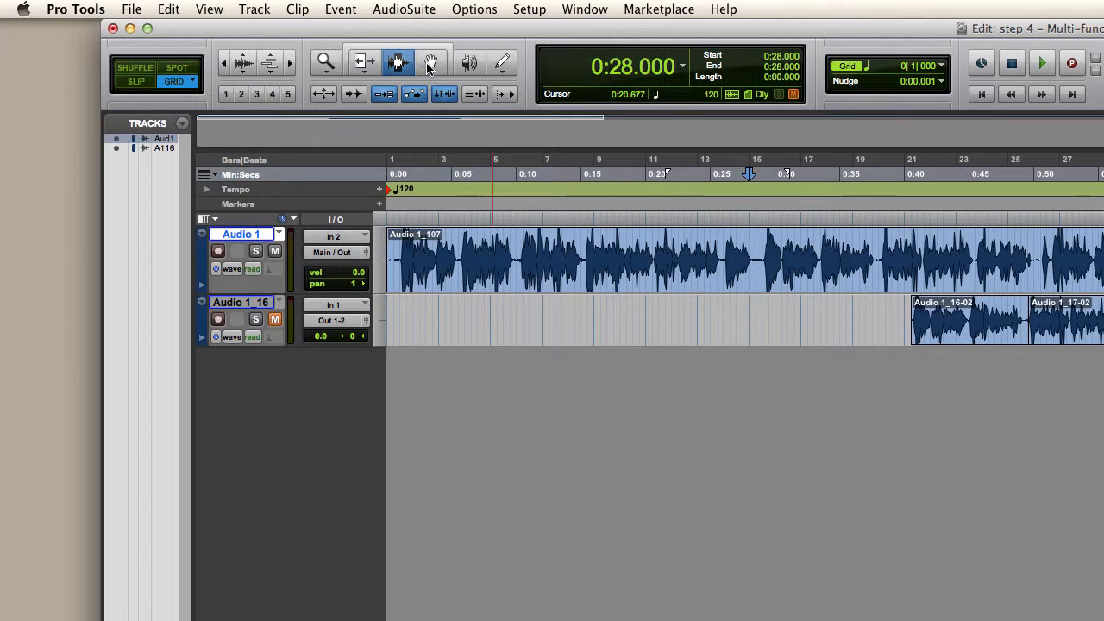
left_click(429, 64)
left_click(398, 67)
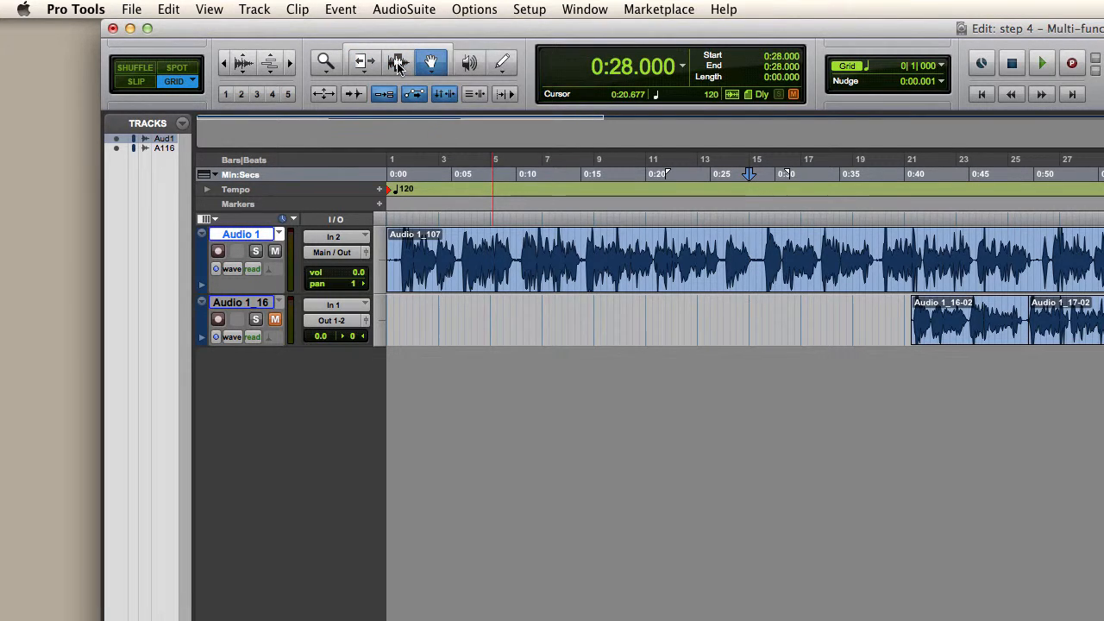
left_click(399, 67)
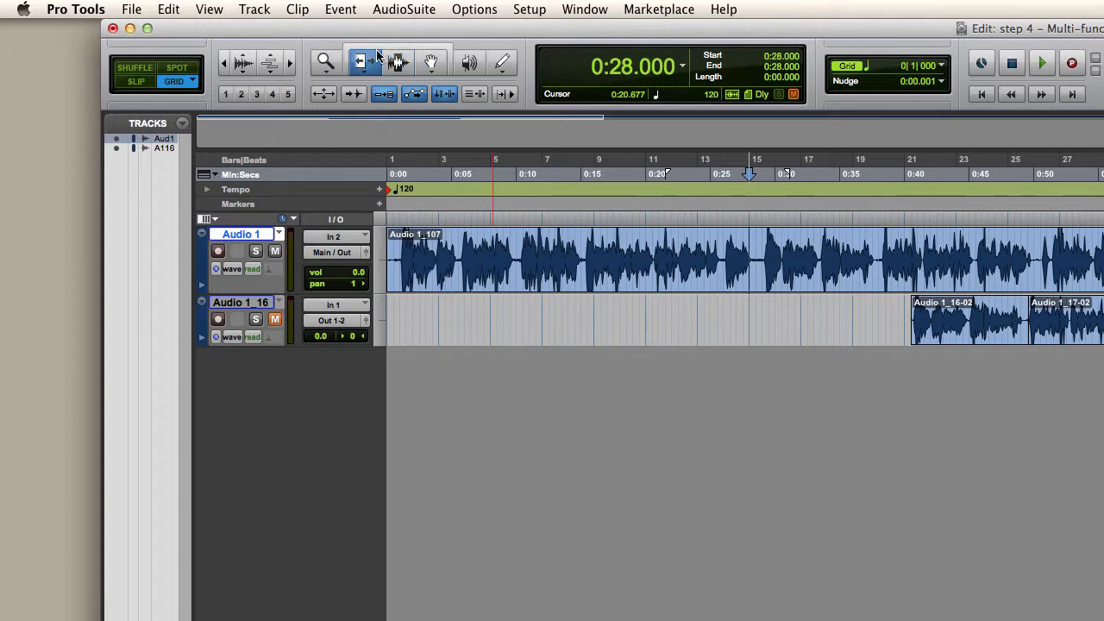
left_click(393, 50)
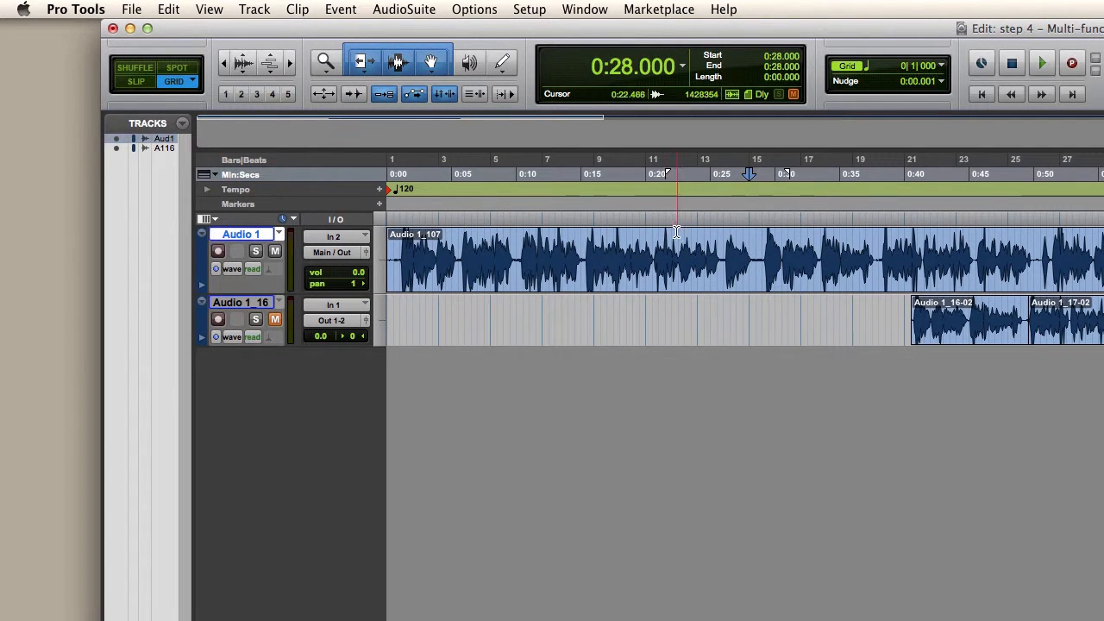
Step: Trim the start of the Audio 1_107 clip to 0:01.000 using the Trim tool alone, and undo the trim
key("t")
key("t")
scroll(660, 259, "left", 10)
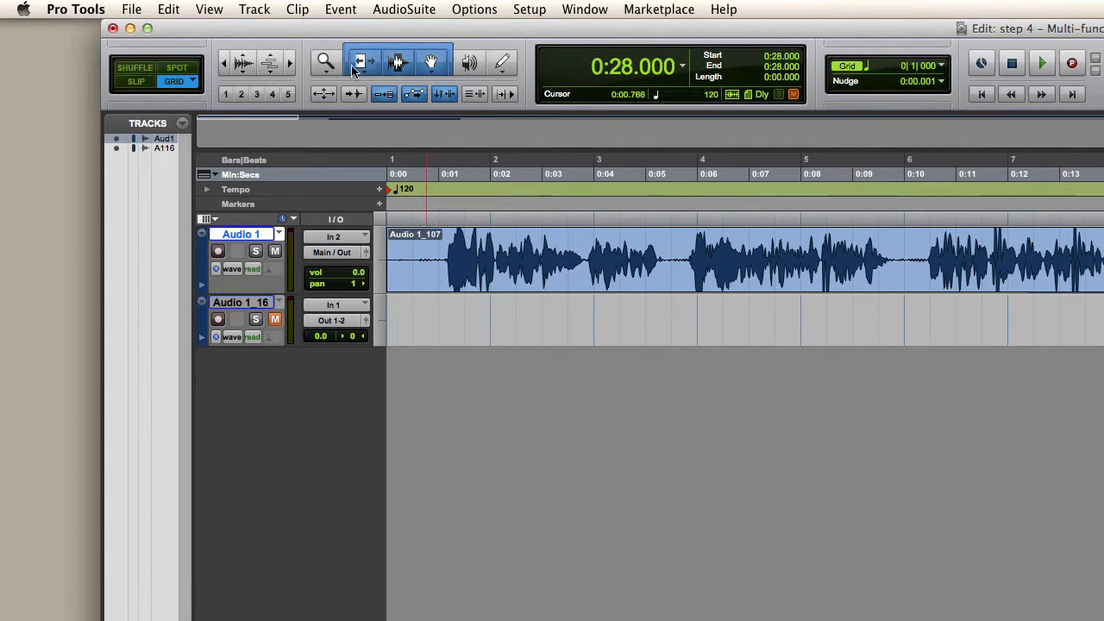
key("F6")
left_click_drag(397, 251, 419, 256)
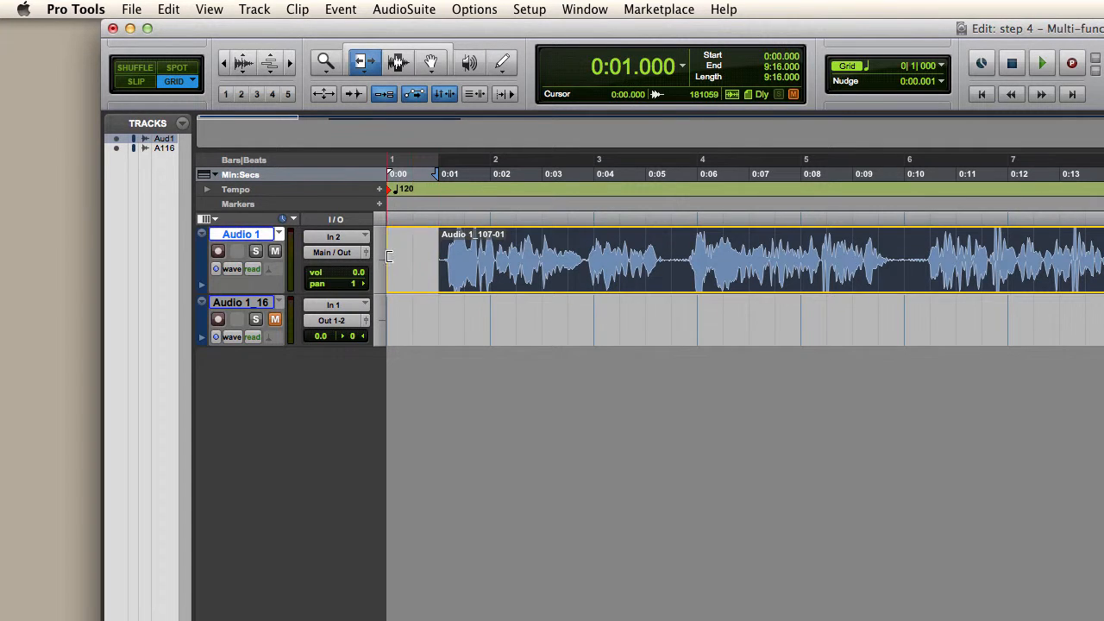
key("super+z")
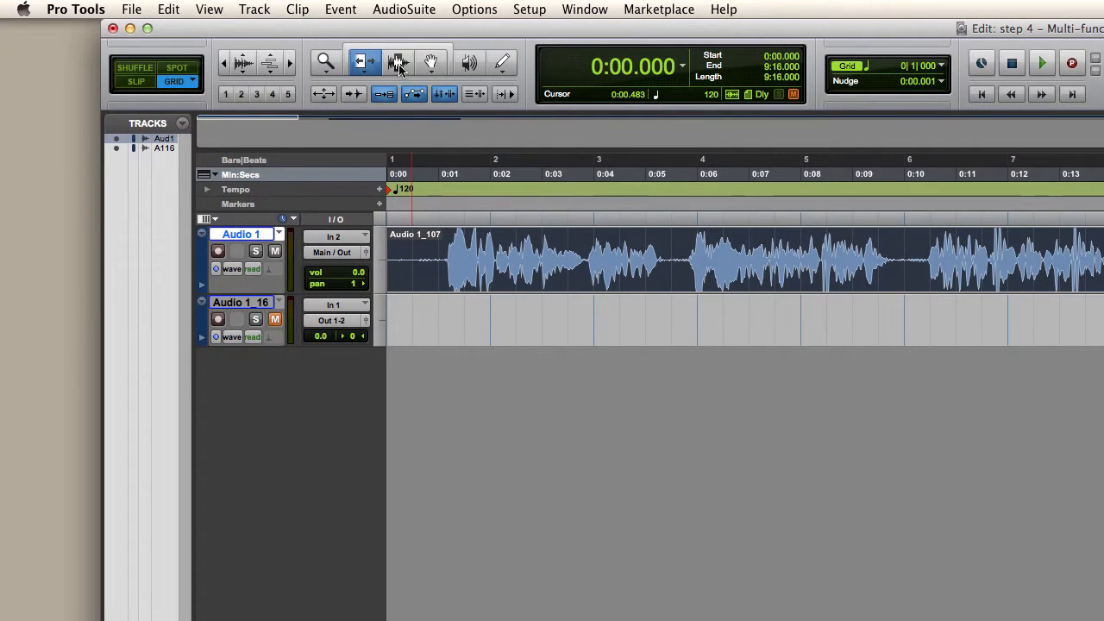
Step: Using the Selector tool, place the edit cursor at several points on Audio 1, including 0:01.000 and 0:10.000, finishing at 0:07.500
key("F7")
left_click(443, 263)
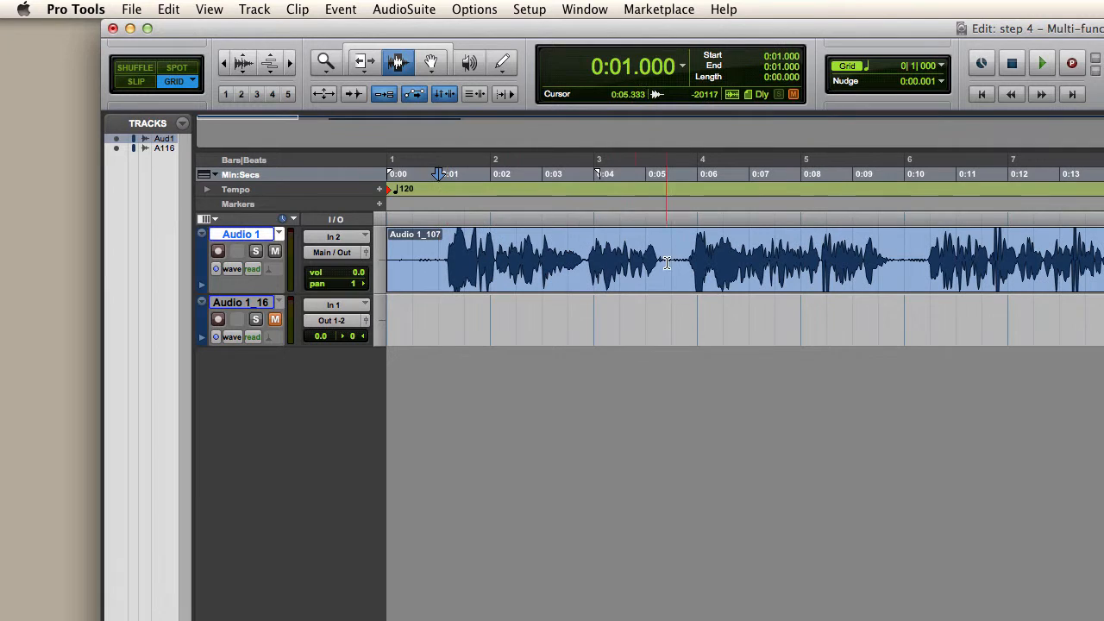
left_click(671, 263)
left_click(904, 259)
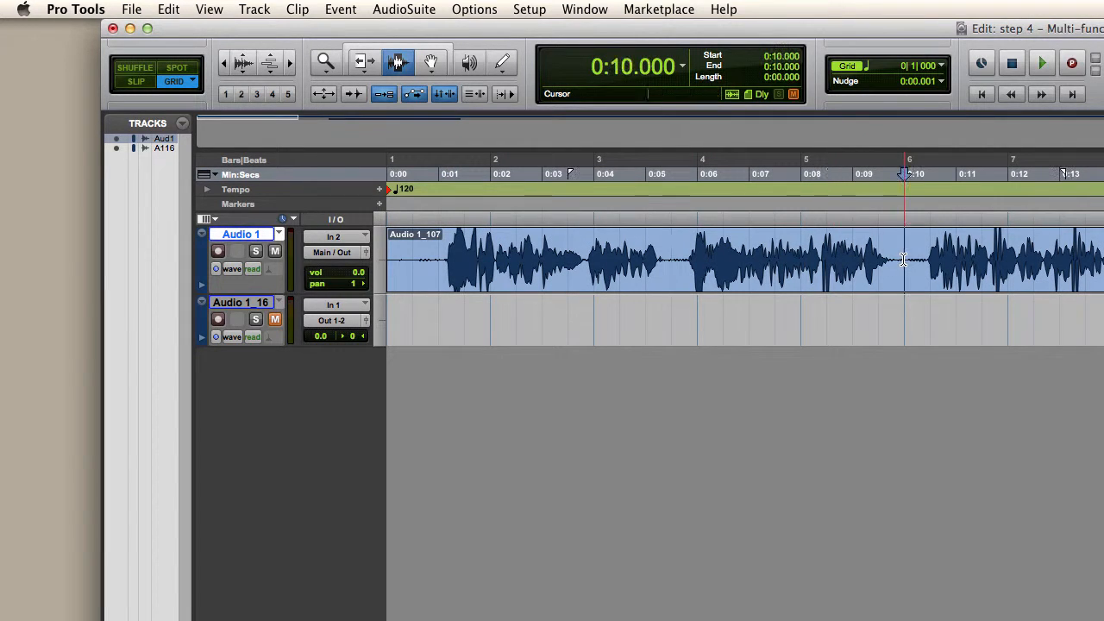
left_click(781, 259)
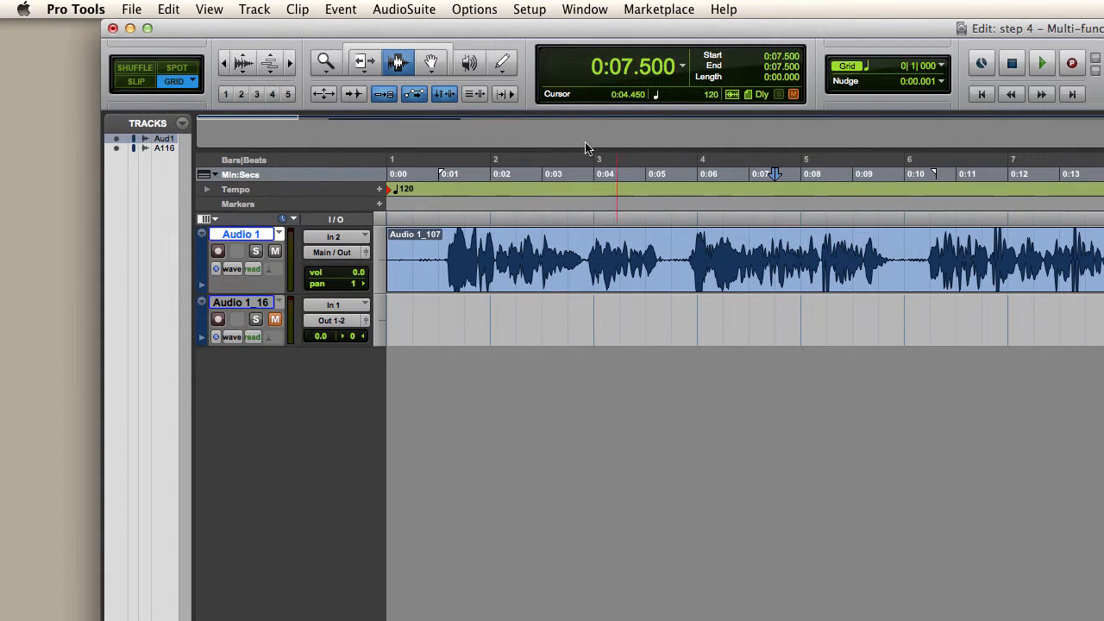
Step: Select the whole Audio 1_107 clip with the Grabber tool and shift it along the track, leaving its start at 0:00.000
left_click(431, 63)
left_click(537, 276)
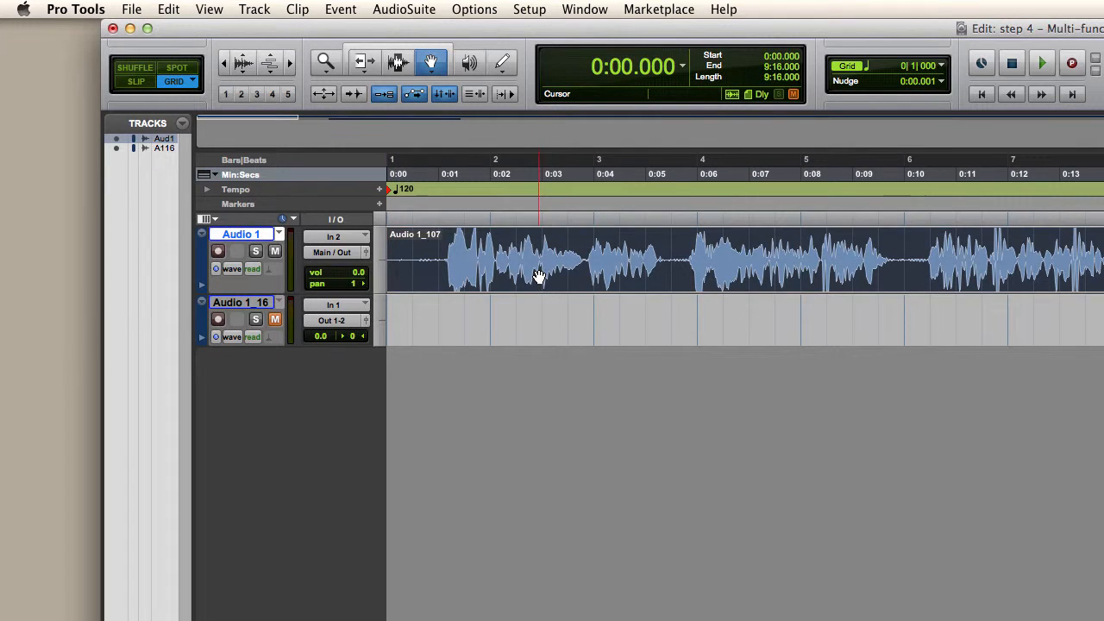
left_click_drag(537, 276, 645, 278)
left_click_drag(675, 281, 660, 281)
left_click_drag(575, 286, 570, 286)
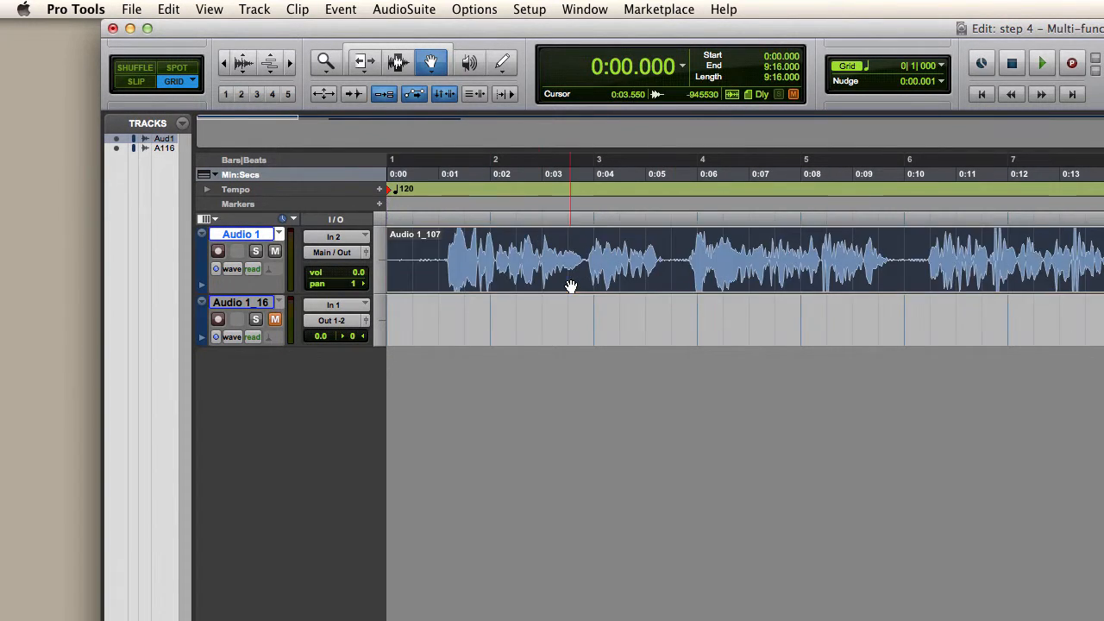
Step: Re-enable the Smart Tool, create a fade-in from 0:00.000 to 0:01.000 on the Audio 1_107 clip, and remove the fade again
left_click(399, 52)
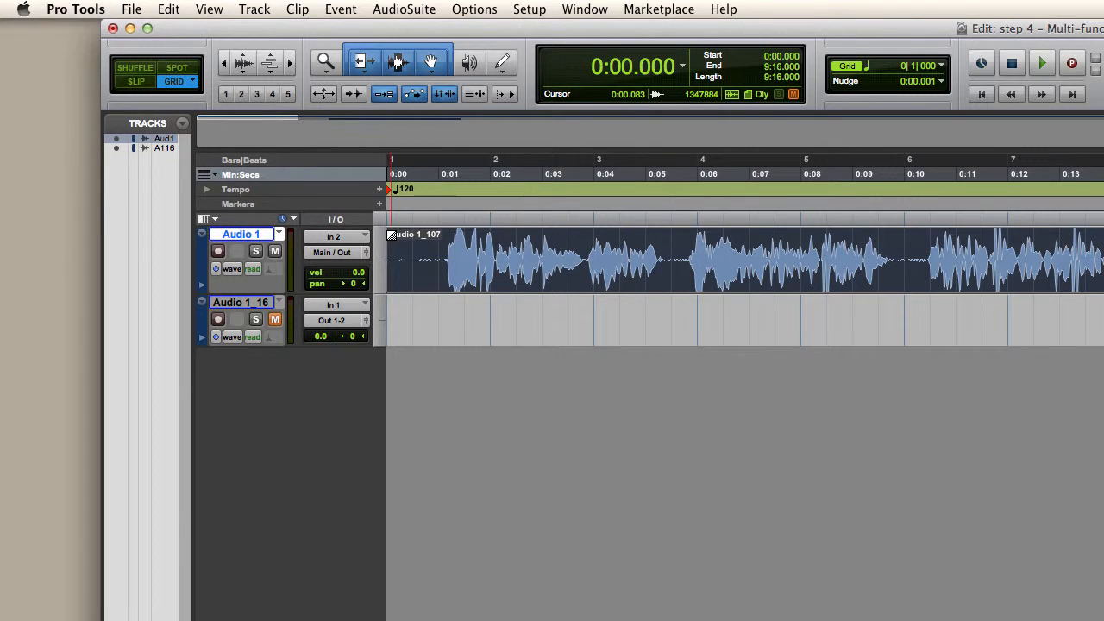
left_click_drag(393, 235, 428, 236)
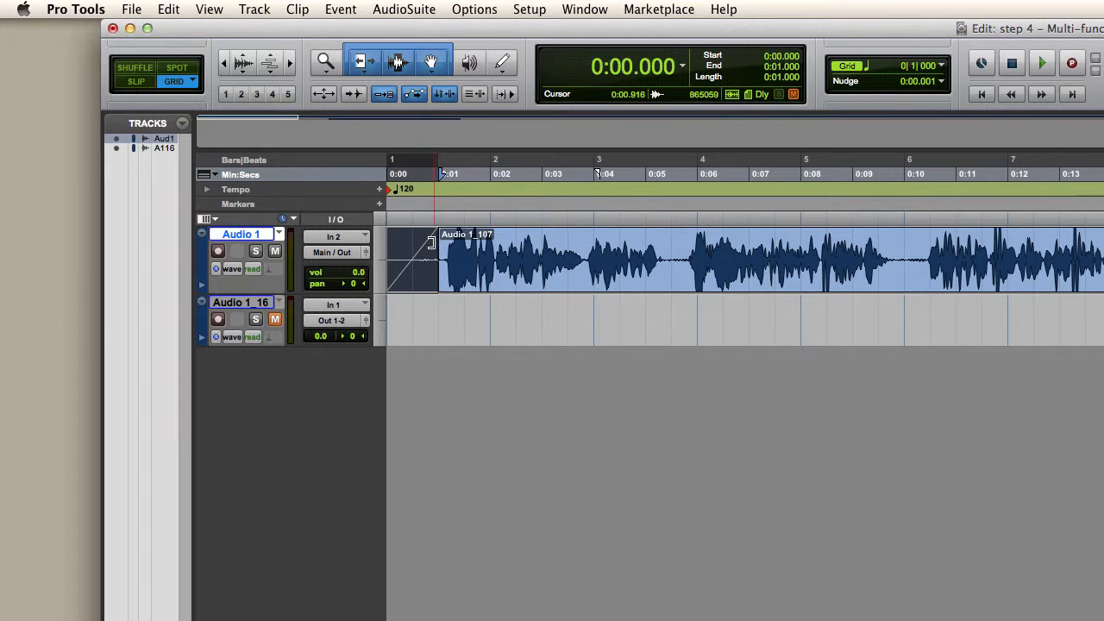
left_click(438, 252)
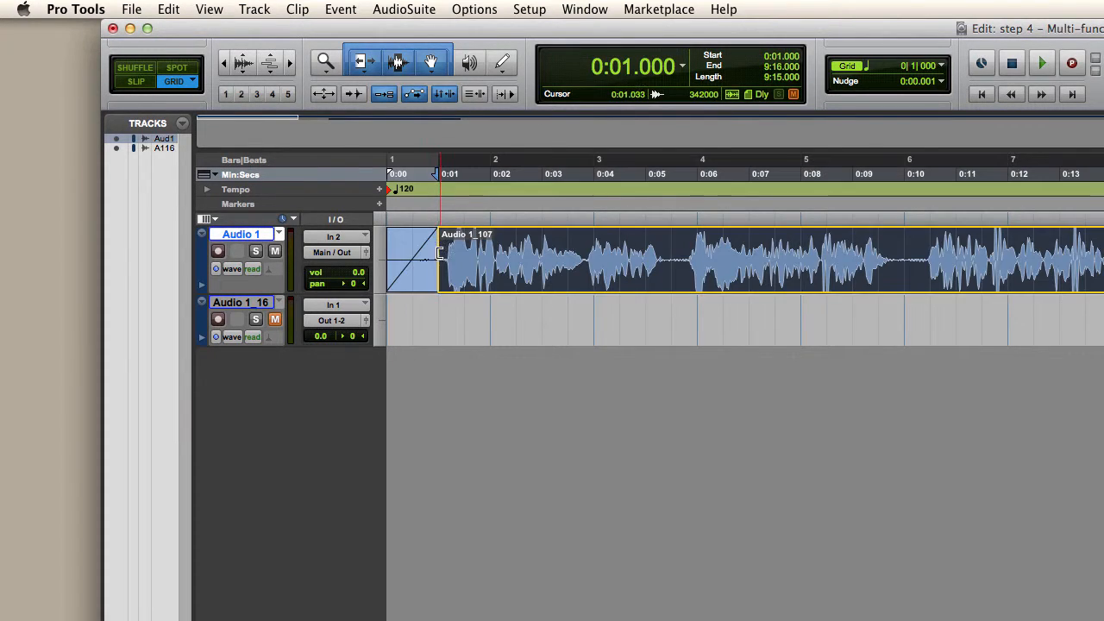
left_click(397, 256)
left_click_drag(430, 256, 389, 256)
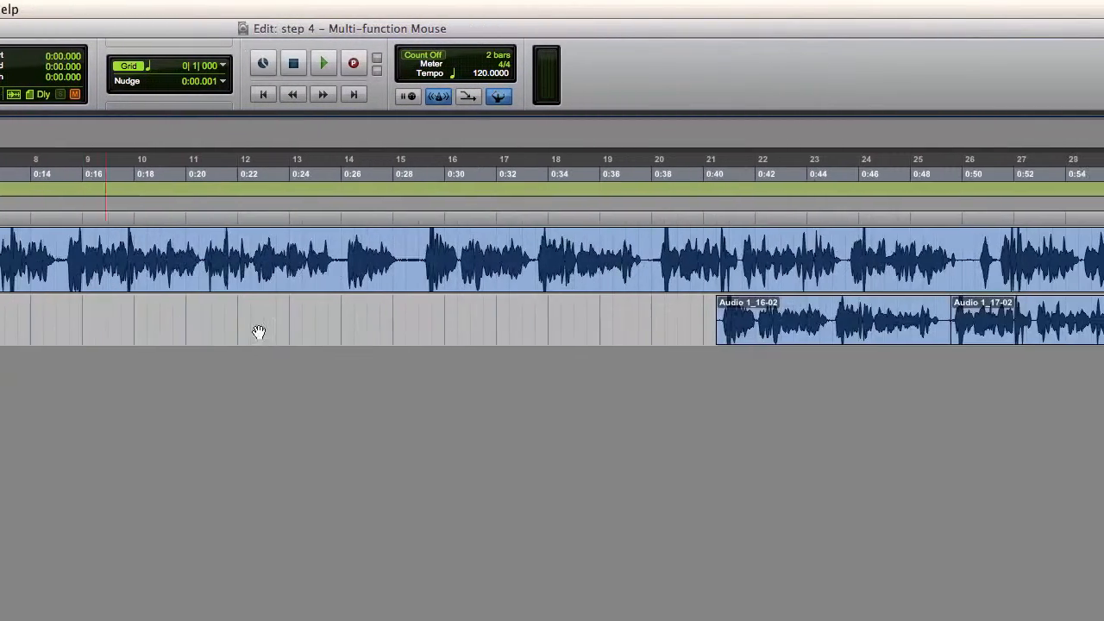
Step: Extend the end of clip Audio 1_16-02 to meet Audio 1_17-02 and crossfade the two from 0:49.500 to 0:49.666
left_click(670, 317)
key("t")
key("t")
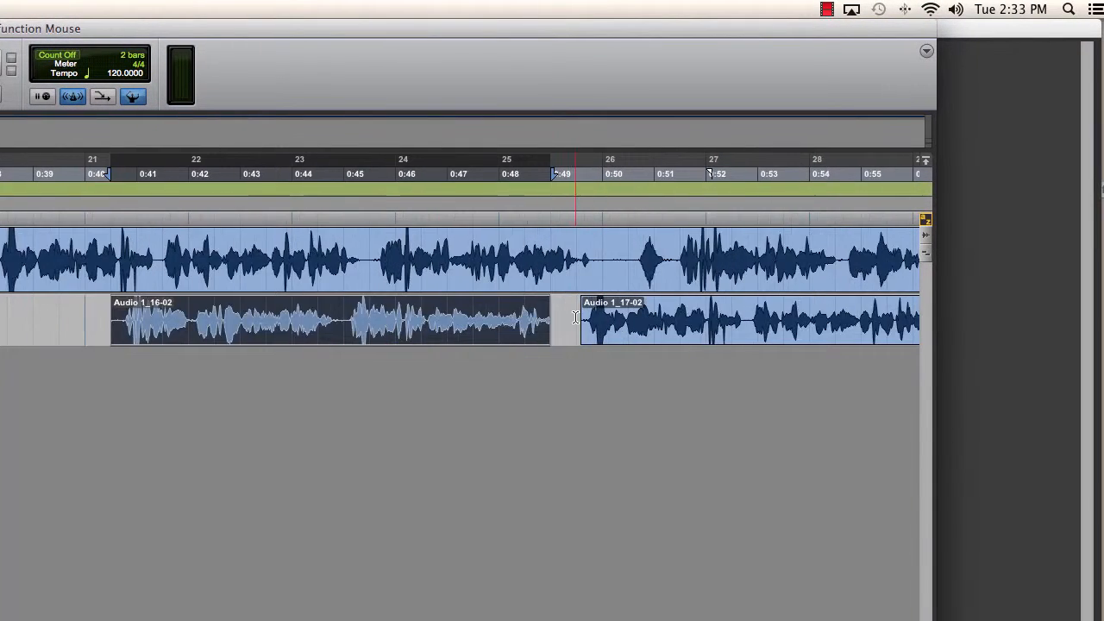
scroll(629, 326, "right", 8)
scroll(532, 326, "right", 2)
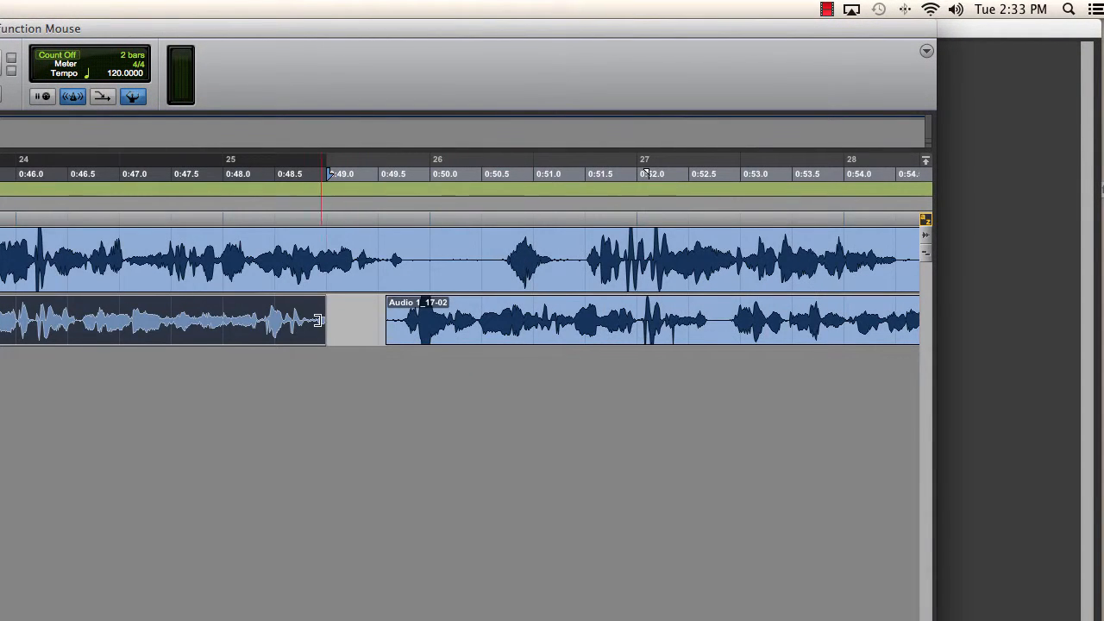
left_click_drag(323, 321, 397, 344)
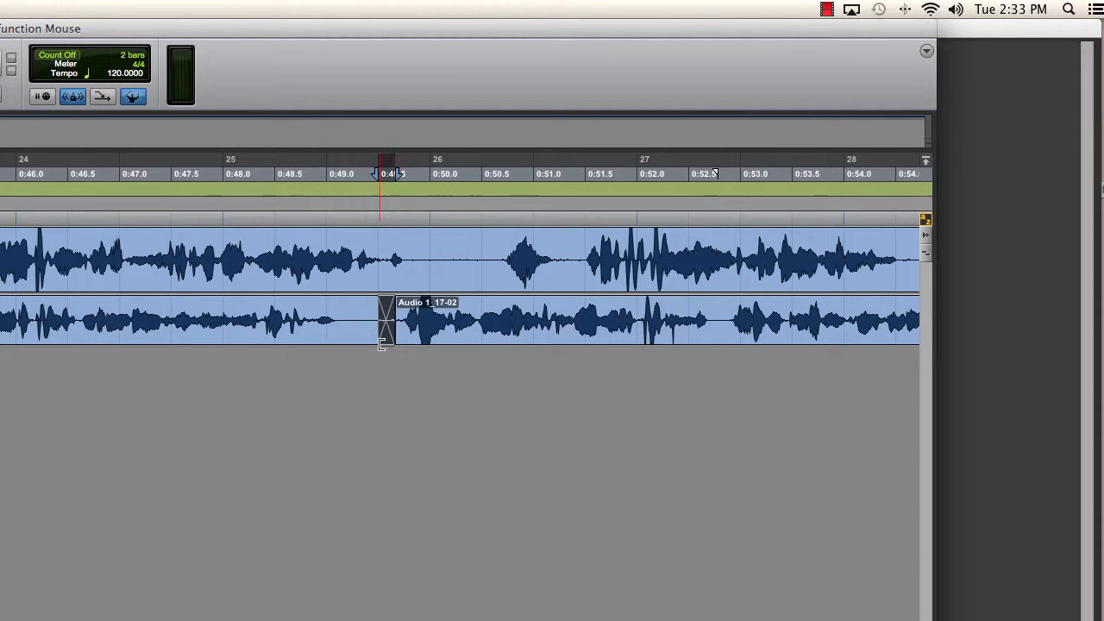
Step: Place the edit cursor at 0:20.000 on the Audio 1 track, play briefly from there and stop playback
key("r")
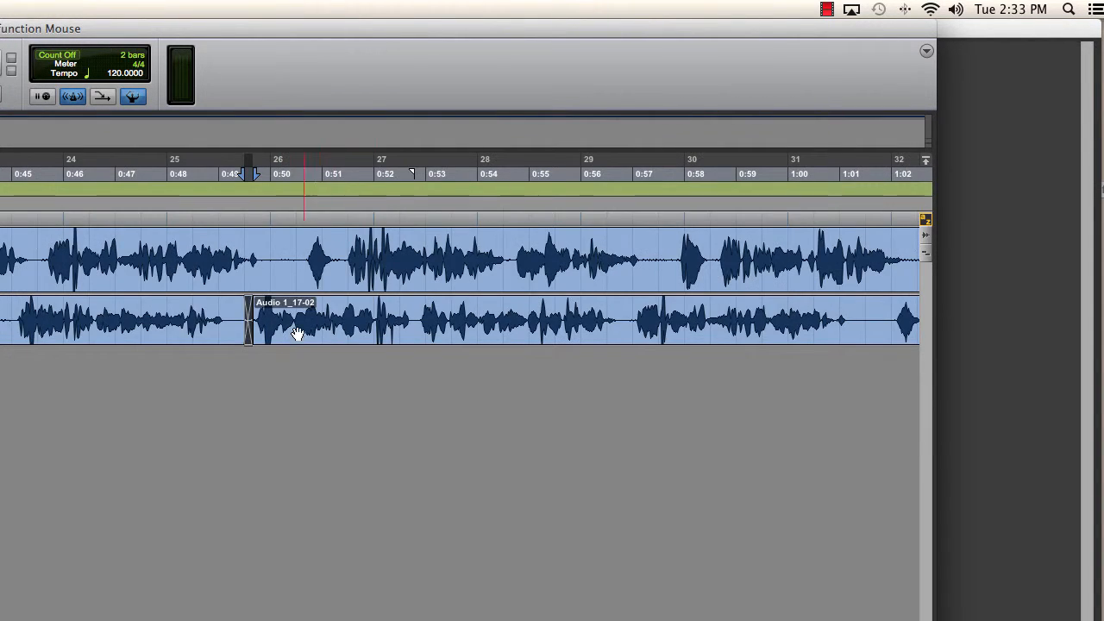
key("r")
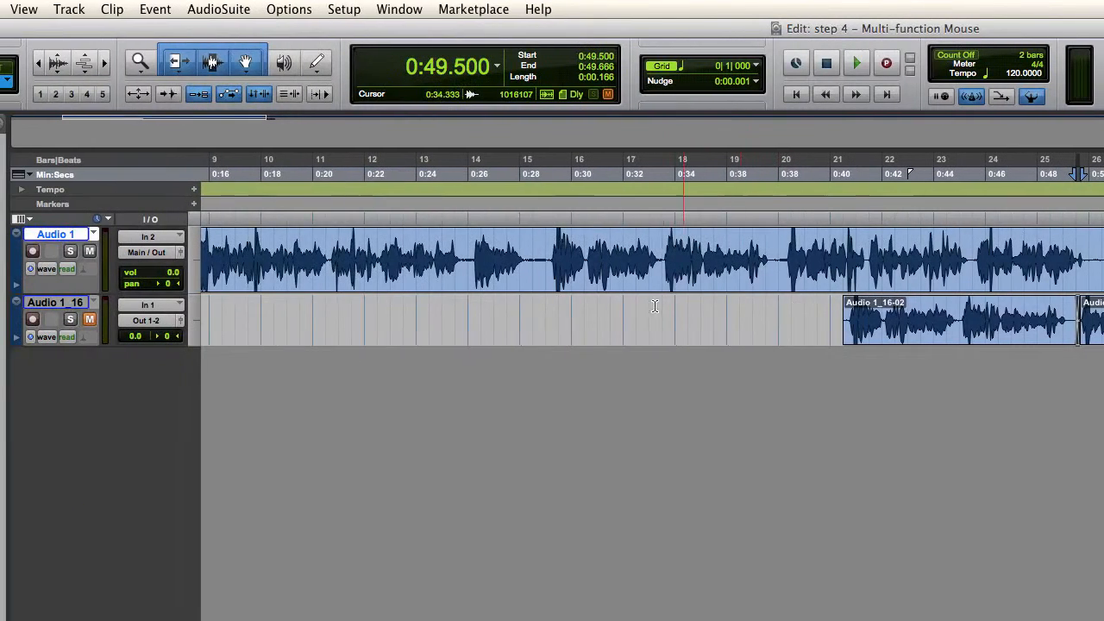
scroll(422, 301, "left", 3)
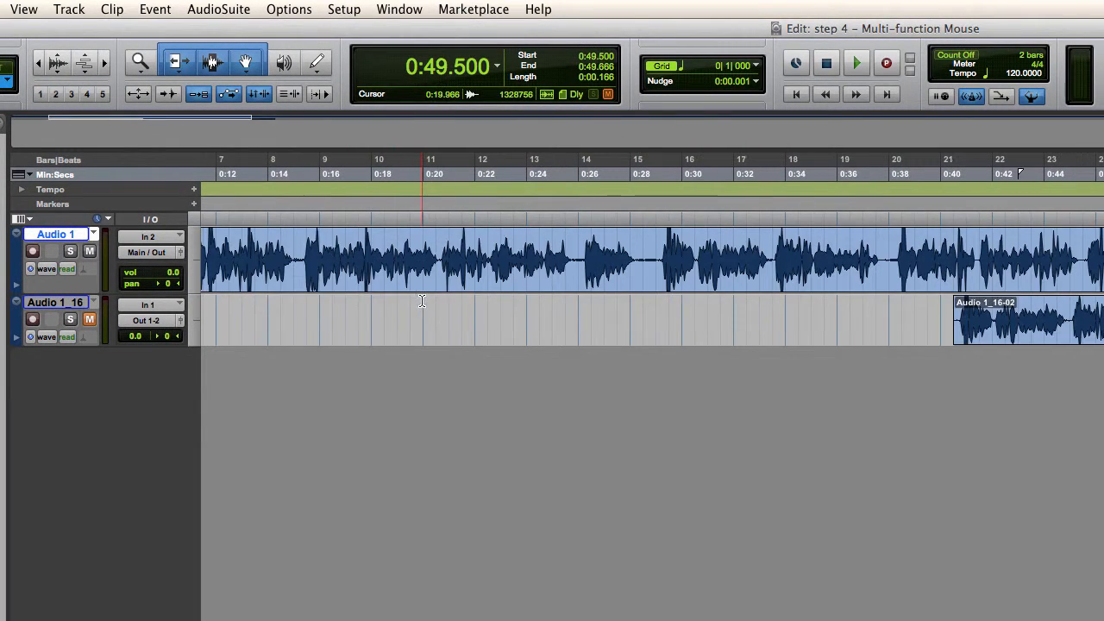
key("r")
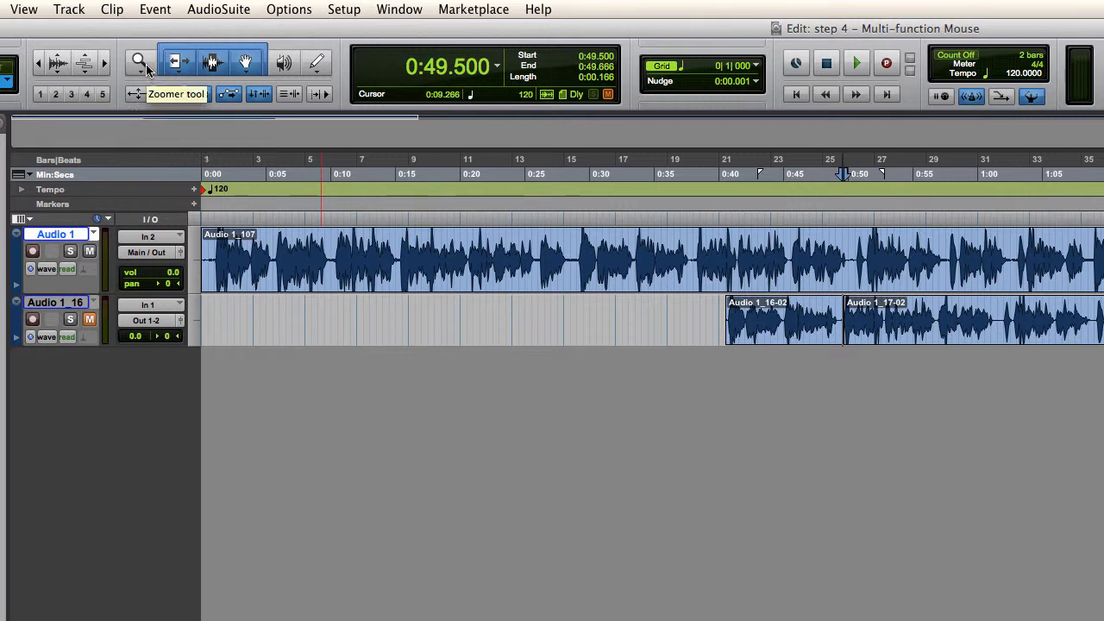
left_click(460, 250)
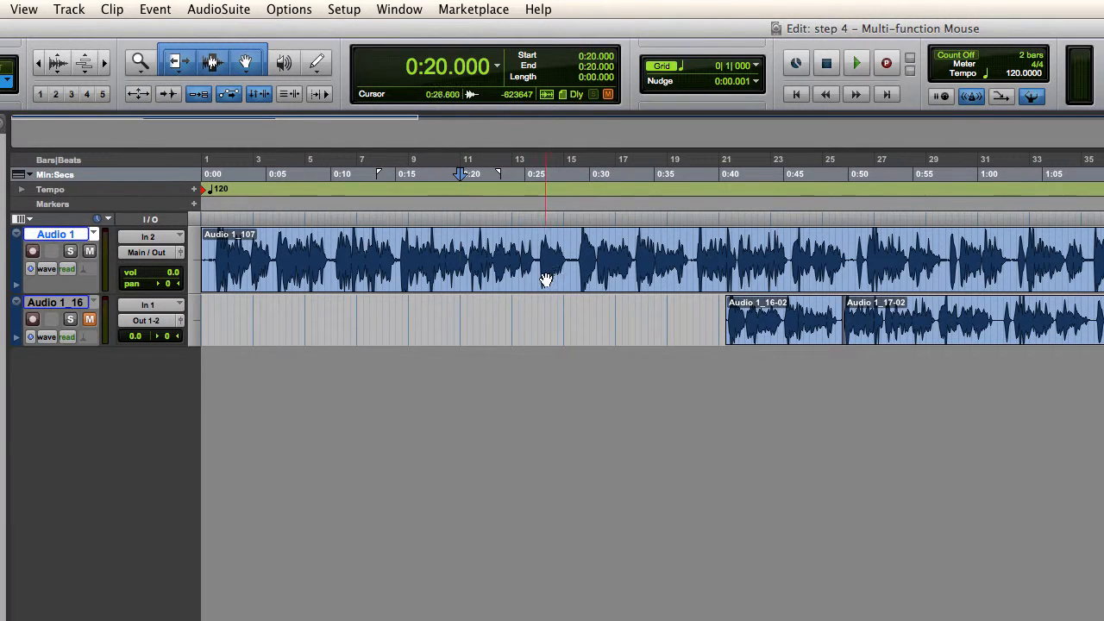
key("space")
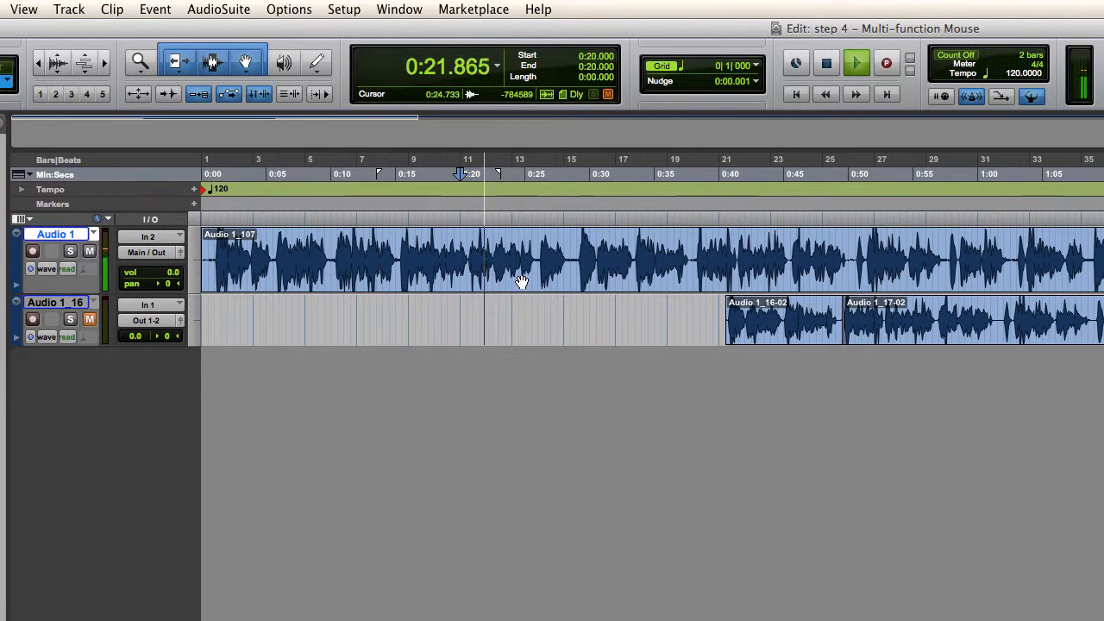
key("space")
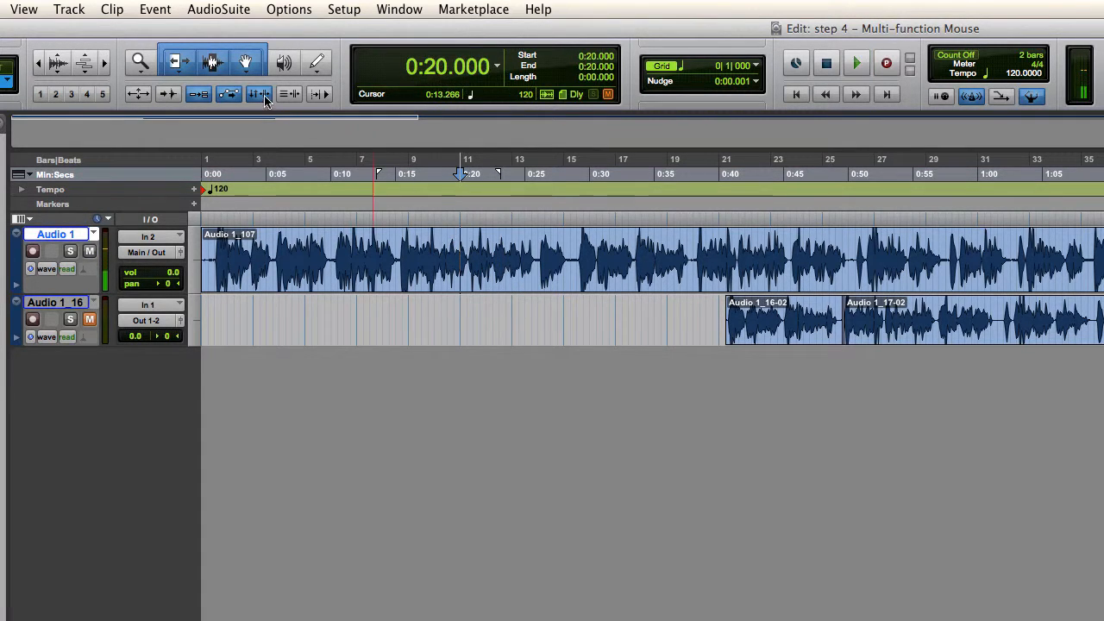
Step: Turn off Link Timeline and Edit Selection, play and stop twice from 0:20.000, and turn the link back on
left_click(258, 94)
key("space")
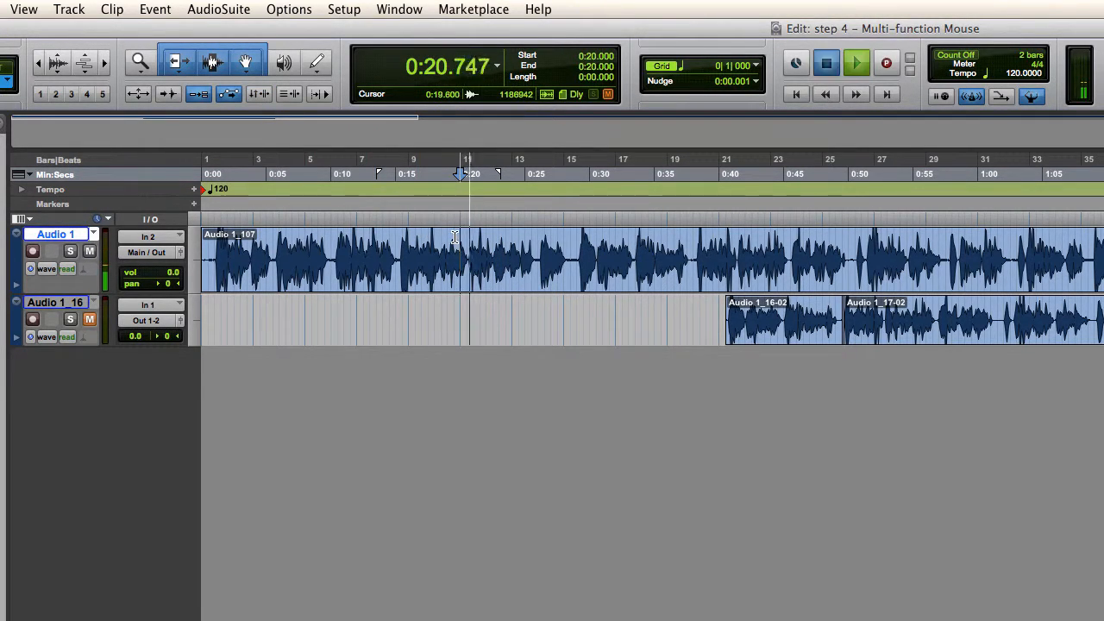
key("space")
key("space")
key("space")
left_click(261, 94)
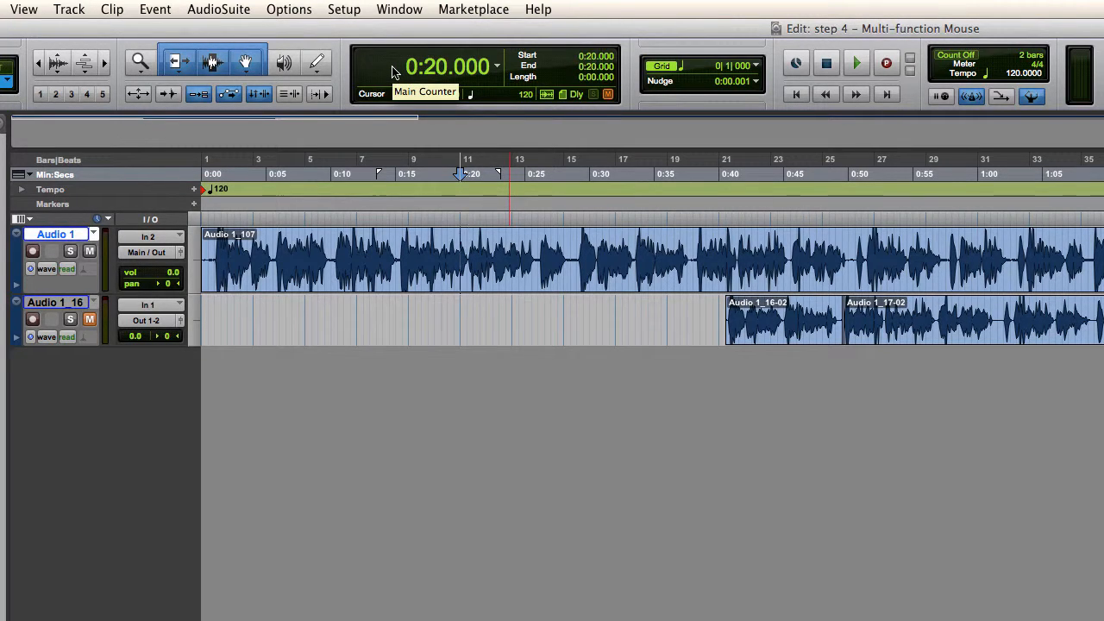
Step: Play briefly from 0:20.000 and stop, and move the edit cursor on the Audio 1 track to 0:43.000
key("space")
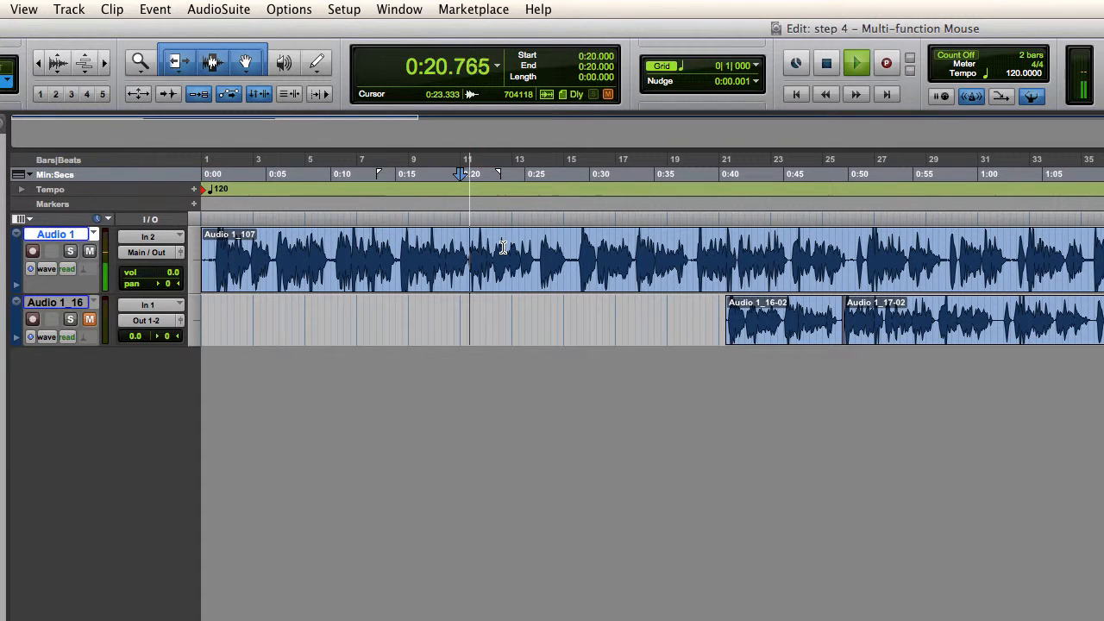
key("space")
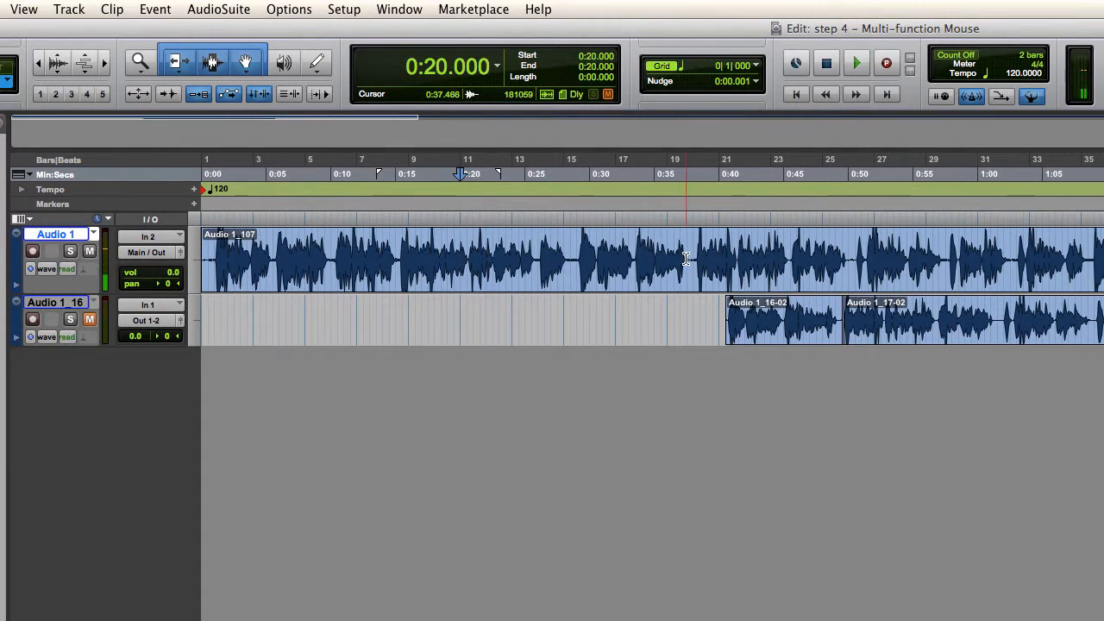
left_click(687, 259)
left_click(757, 257)
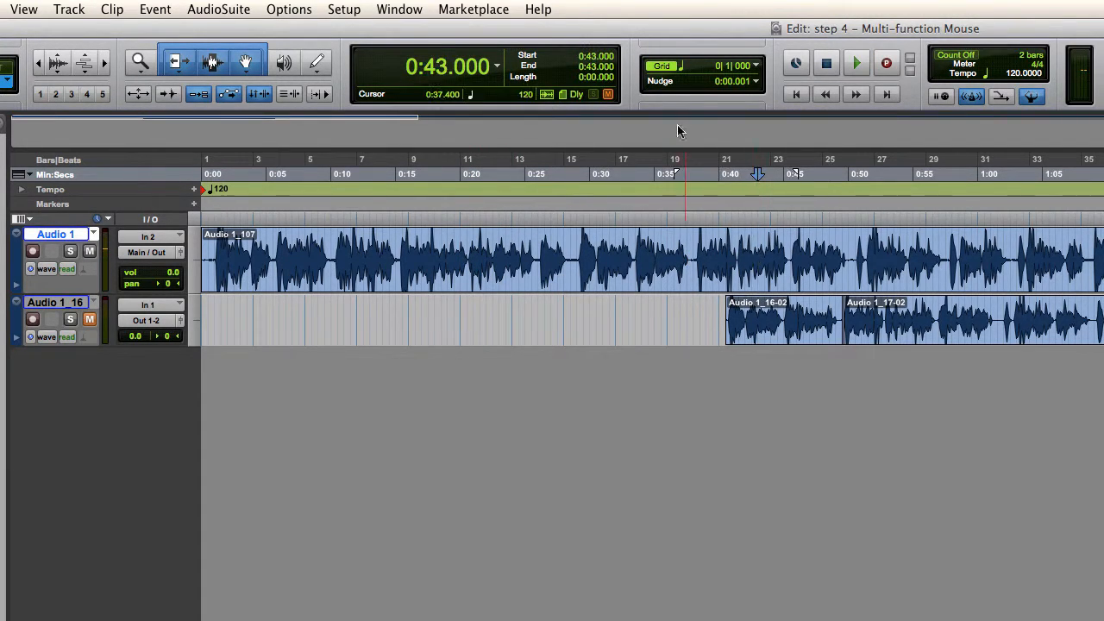
Step: Review the available grid values and time scales, keeping the grid at 1/4 note
left_click(684, 71)
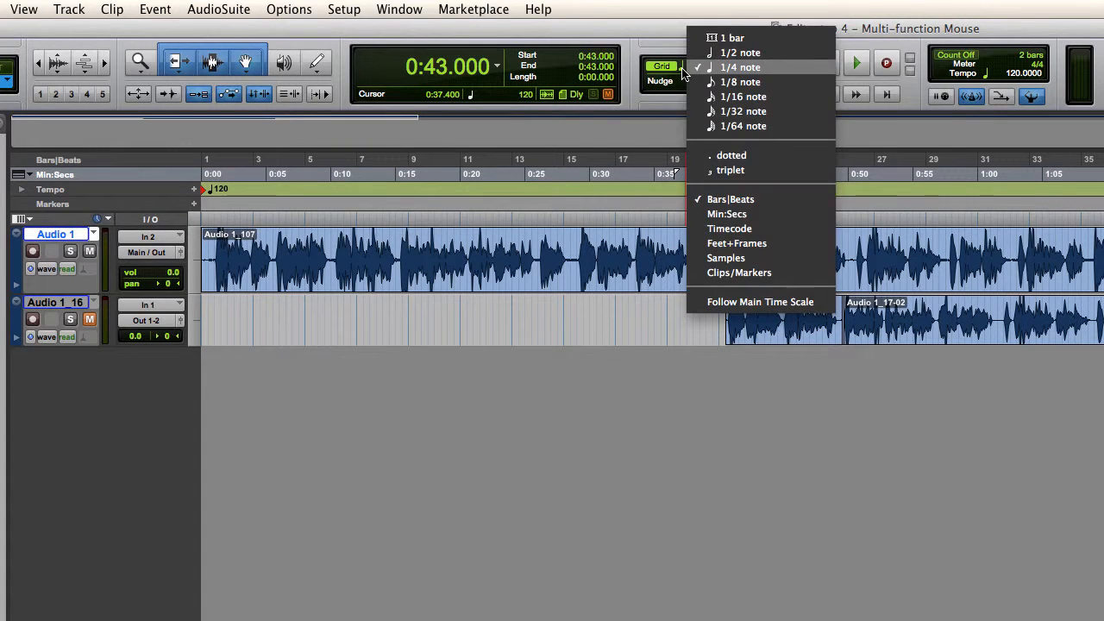
left_click(686, 71)
left_click(687, 73)
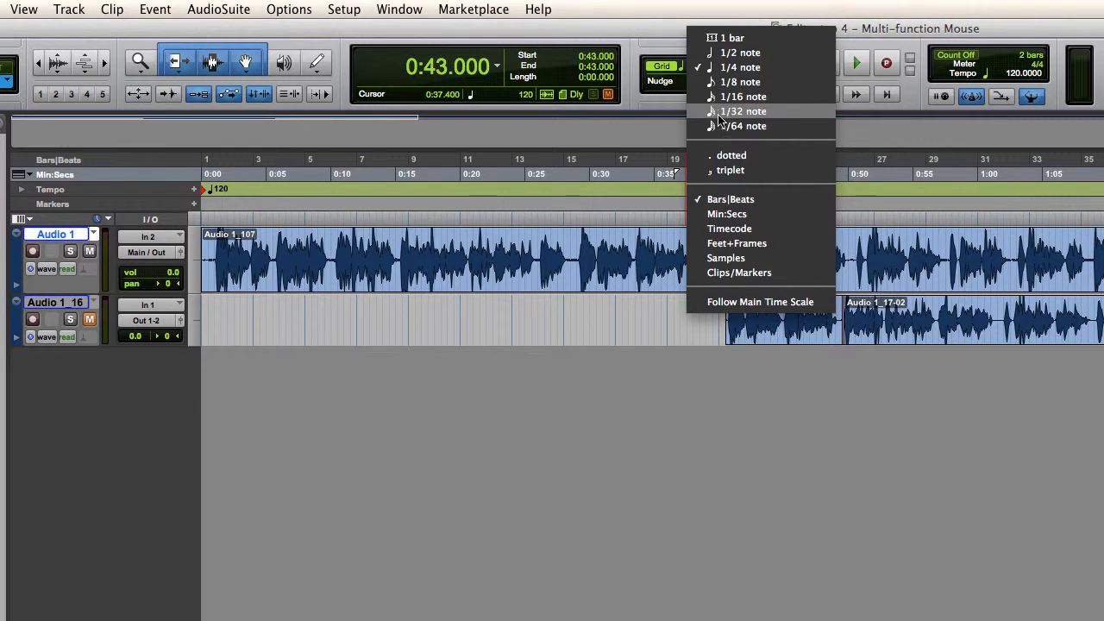
left_click(717, 73)
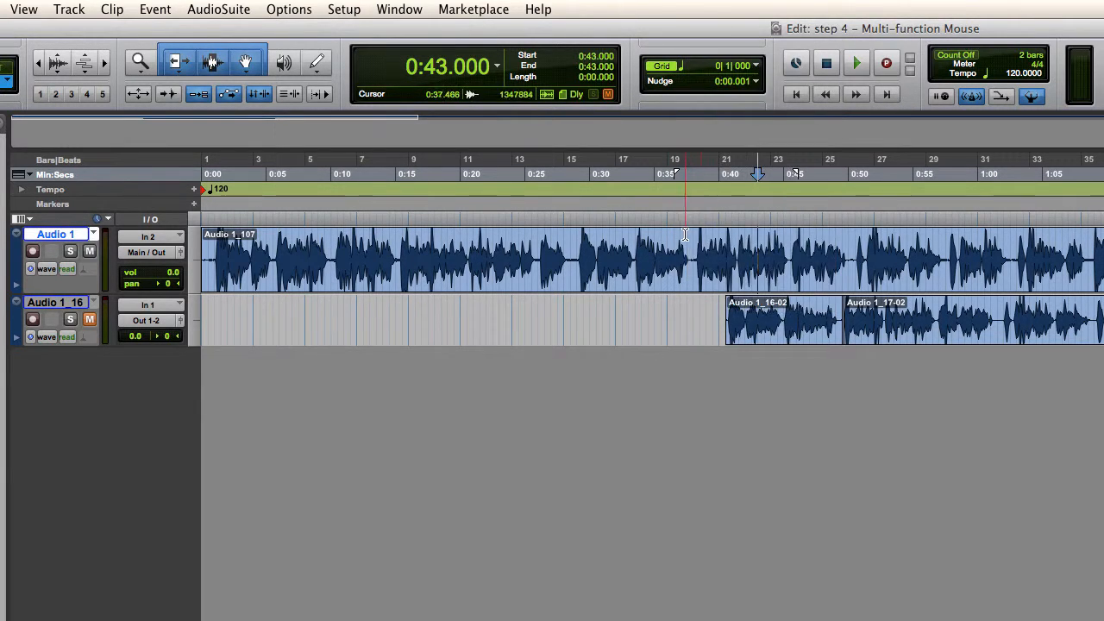
Step: Place the edit cursor at 0:37.500 on Audio 1, change the grid value to 1/2 note and return it to 1/4 note
left_click(686, 236)
key("super+bracketright")
key("super+bracketright")
left_click(684, 66)
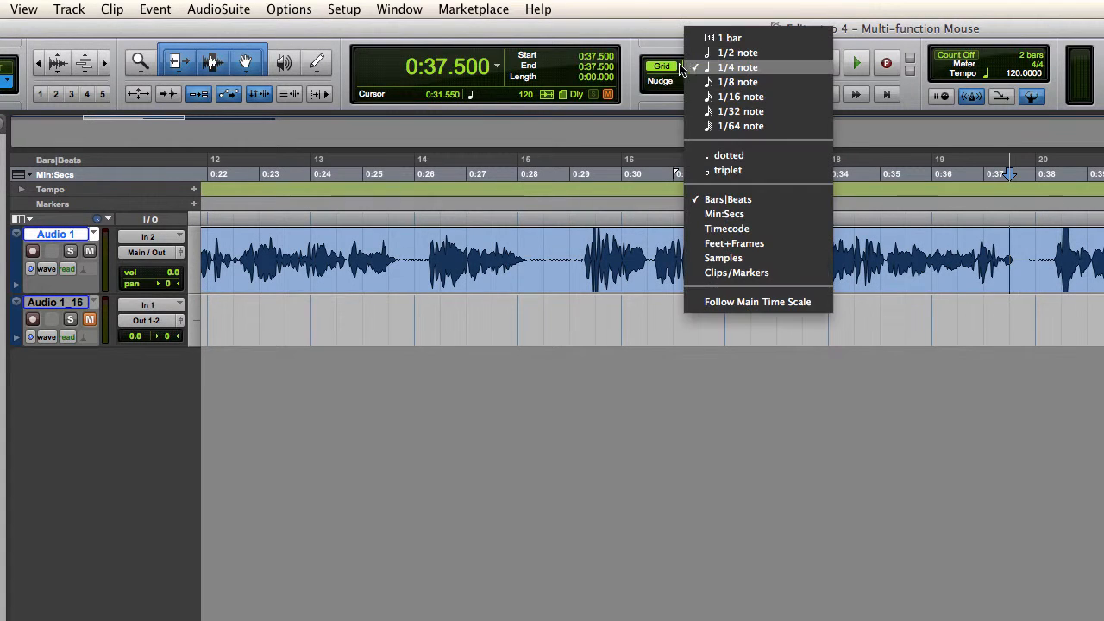
left_click(709, 57)
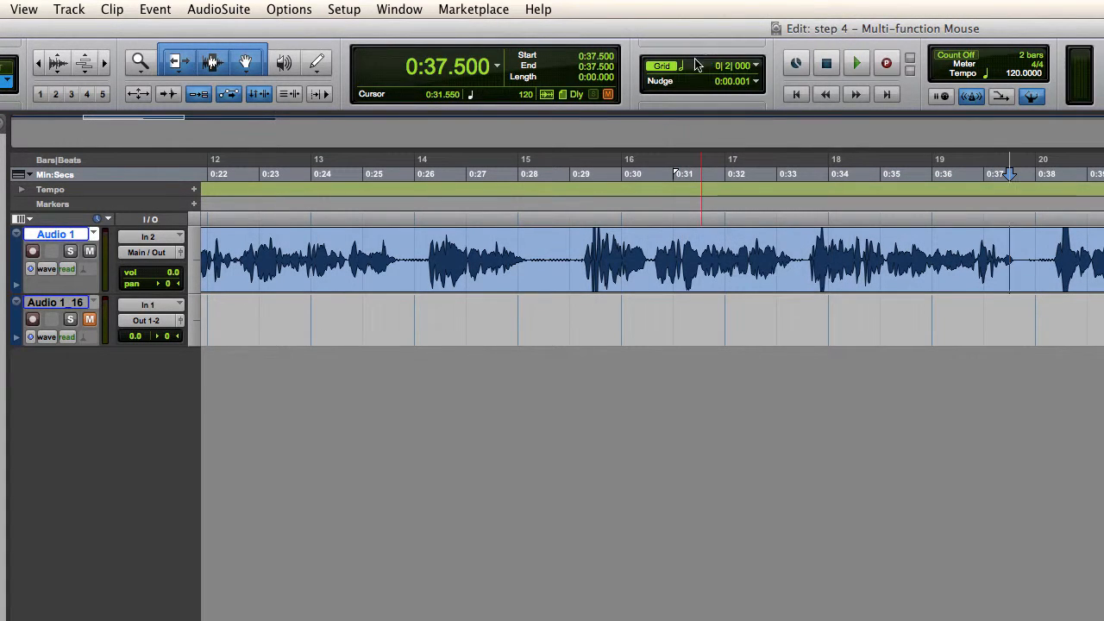
left_click(710, 62)
left_click(714, 81)
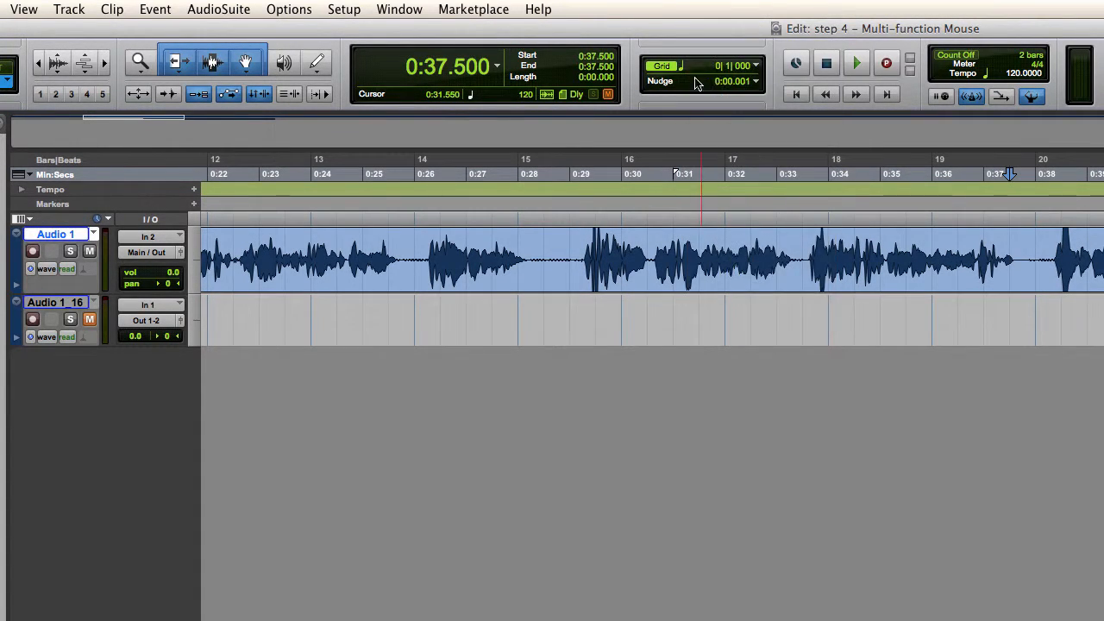
Step: Change the grid value to 1/8 note, then to 1/16 note, and return it to 1/4 note
left_click(683, 70)
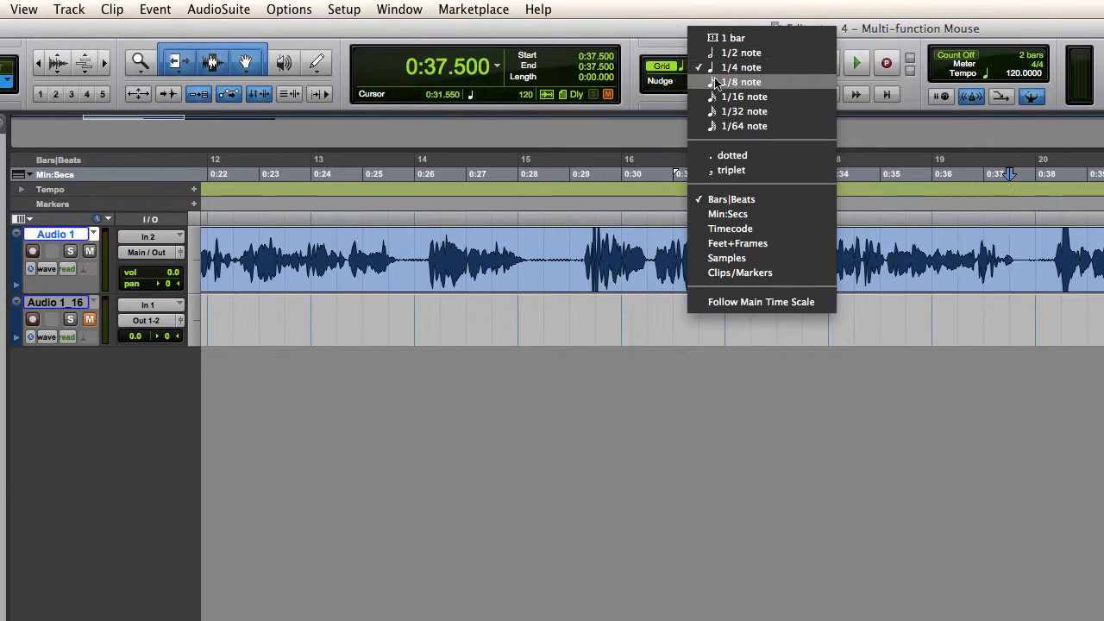
left_click(712, 81)
left_click(690, 71)
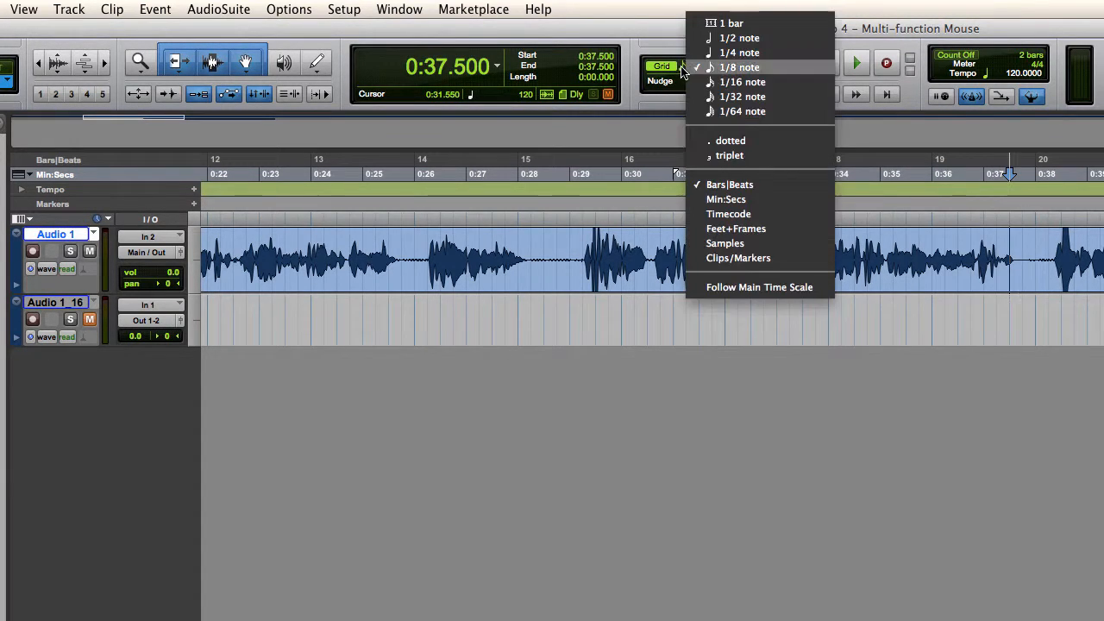
left_click(703, 81)
left_click(700, 69)
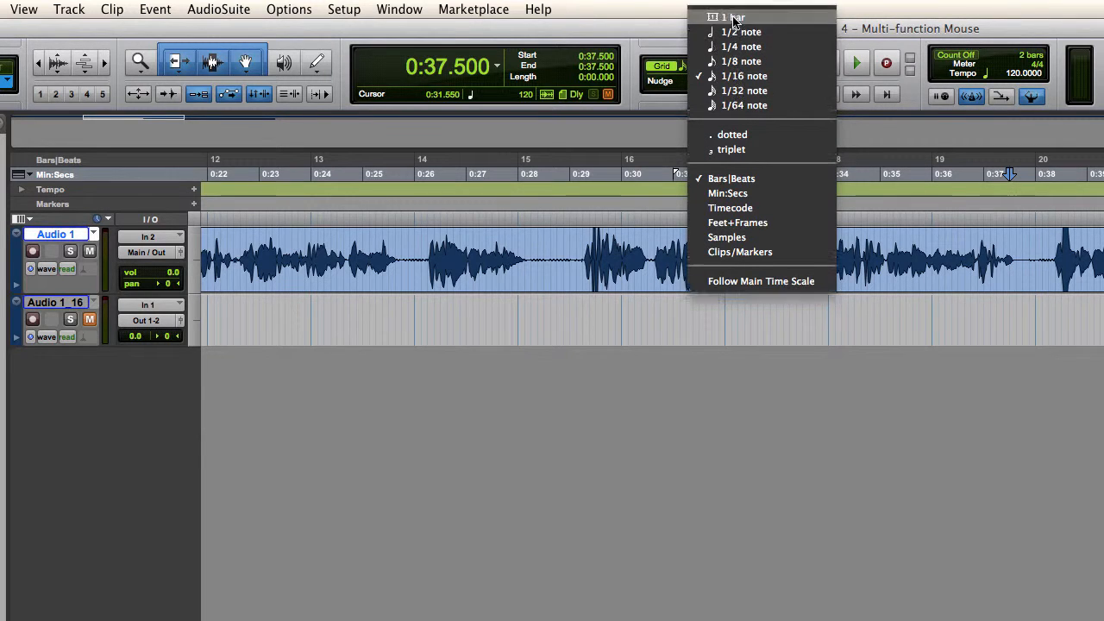
left_click(738, 47)
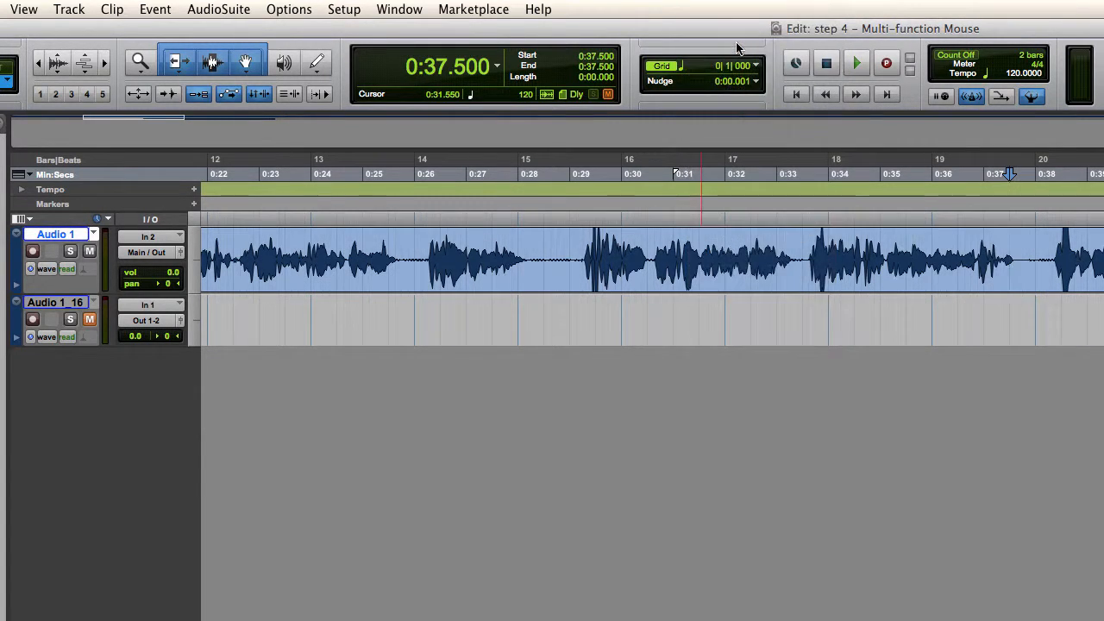
Step: Review the available record modes on the transport, keeping QuickPunch selected
key("r")
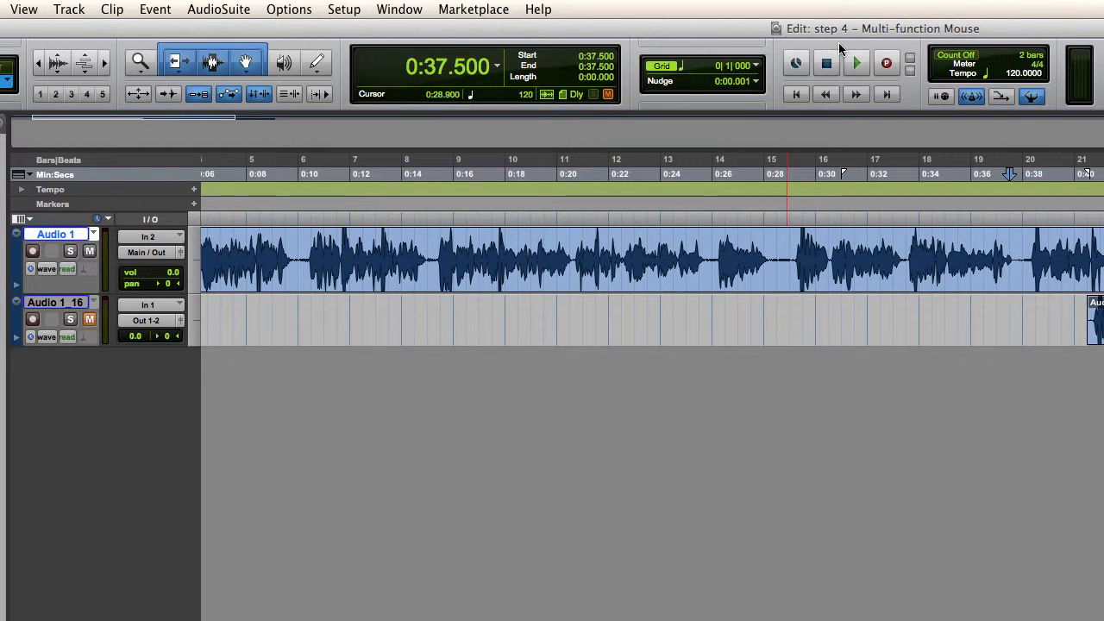
right_click(886, 63)
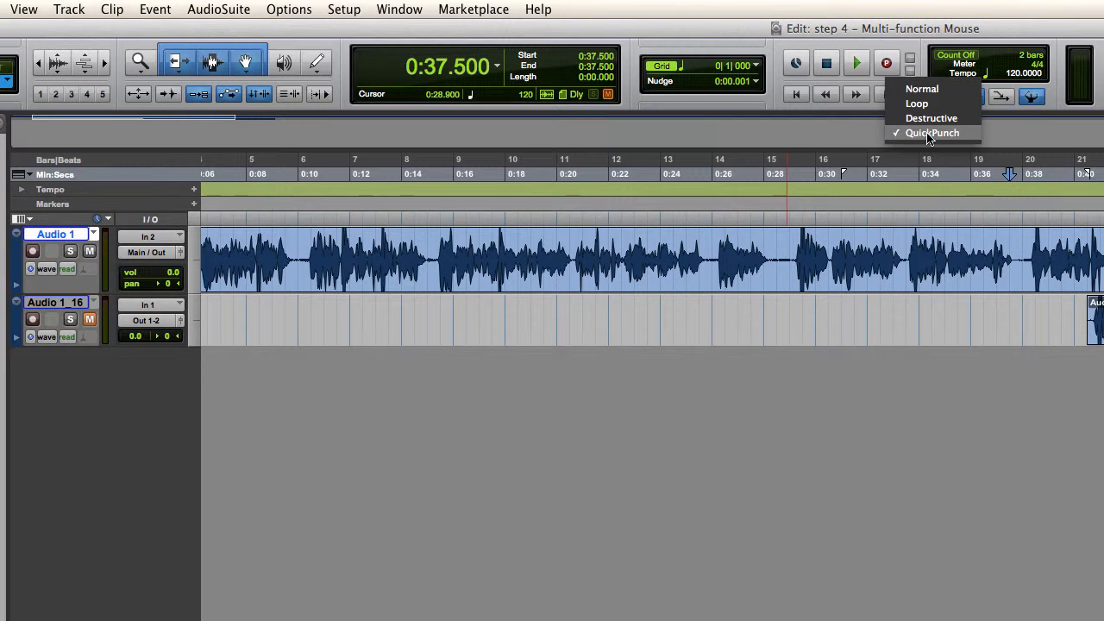
left_click(965, 134)
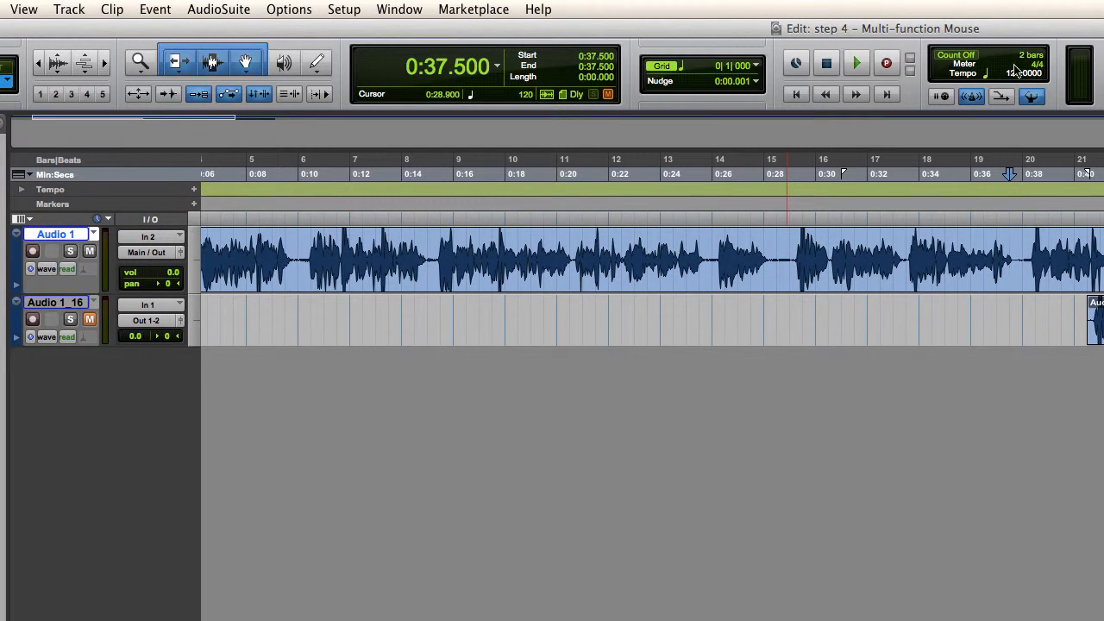
Step: Turn off Count Off, and switch the Conductor Track off and back on
left_click(957, 55)
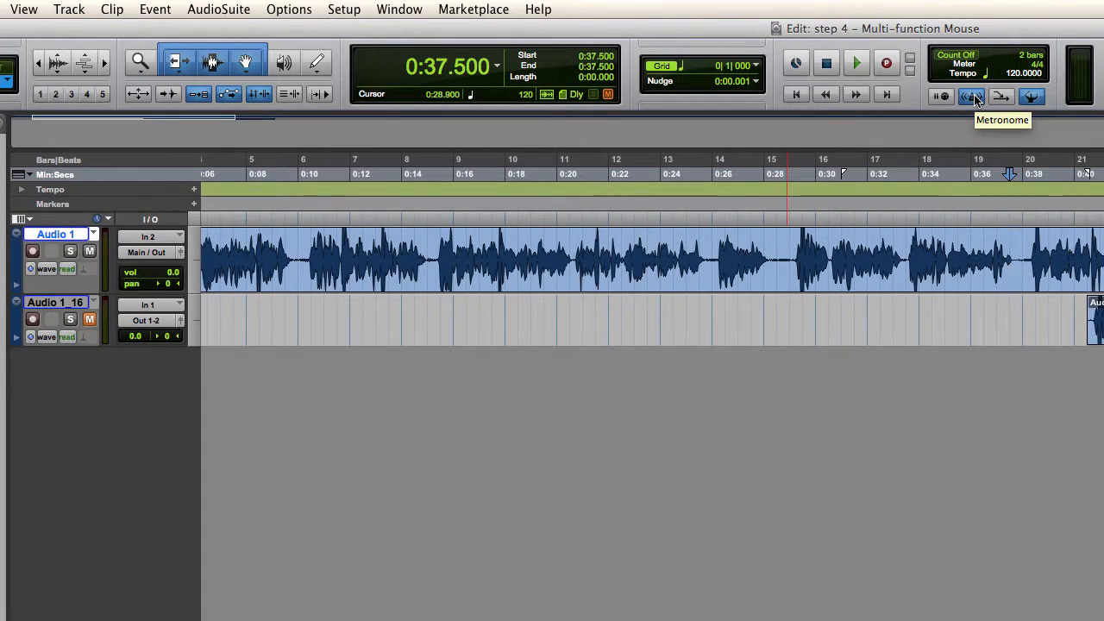
left_click(1032, 97)
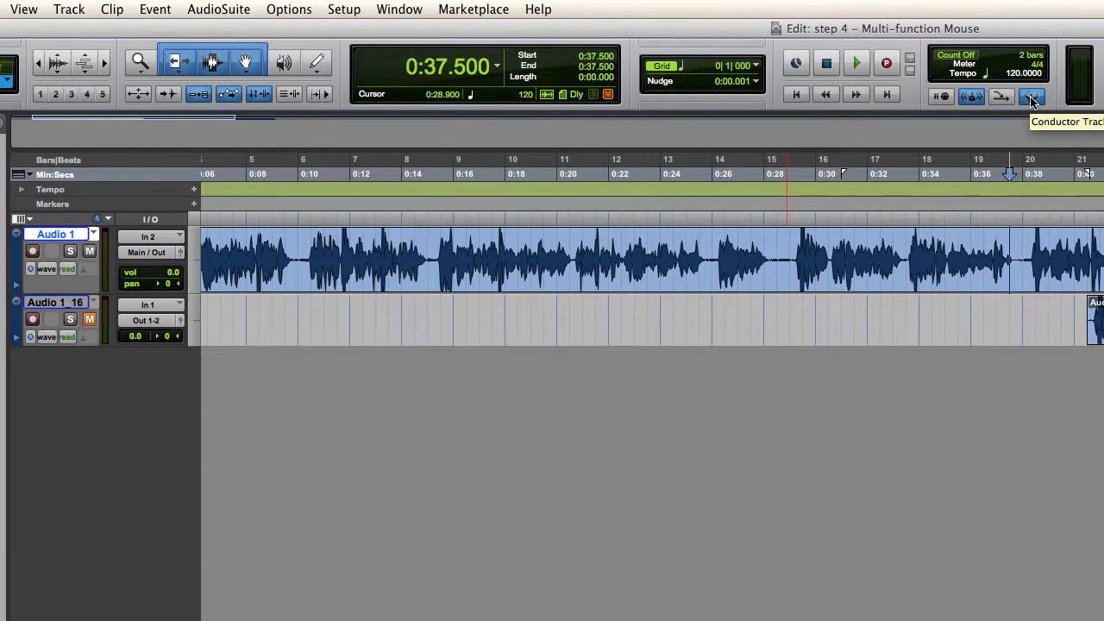
left_click(1033, 97)
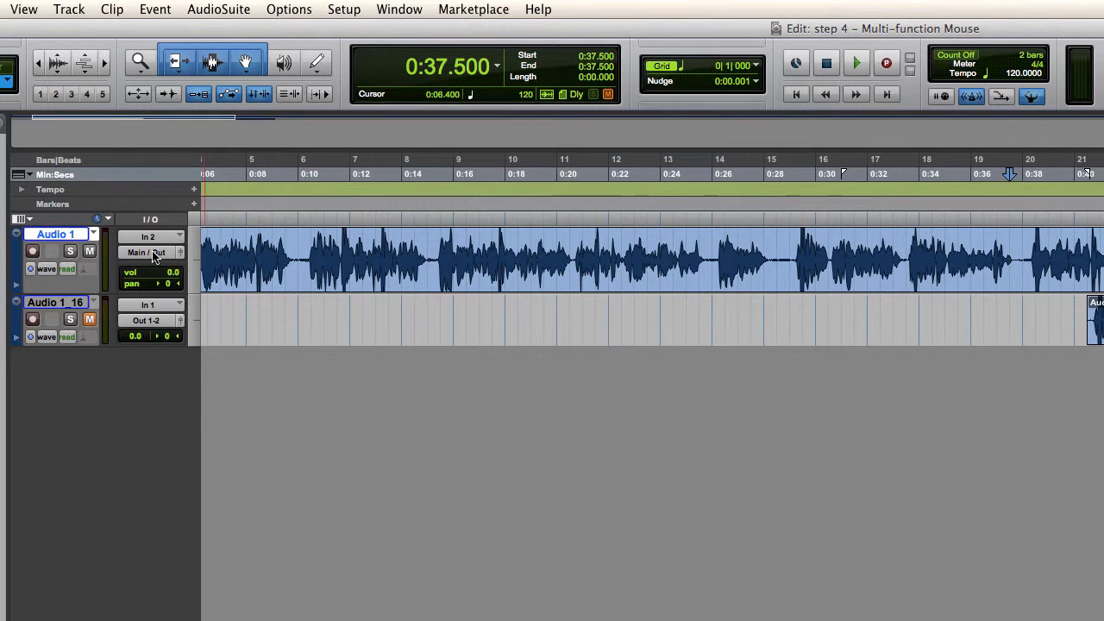
Step: Route the Audio 1_16 track's output to Main / Out (Stereo), and keep the same output selected for Audio 1
left_click(150, 326)
mouse_move(199, 321)
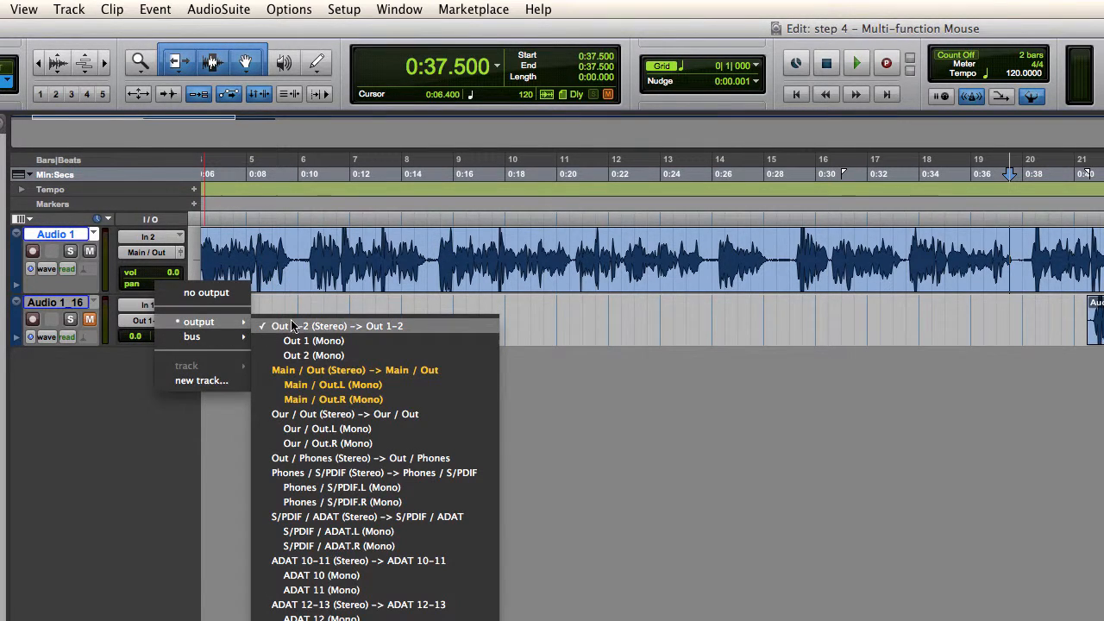
left_click(308, 370)
left_click(166, 255)
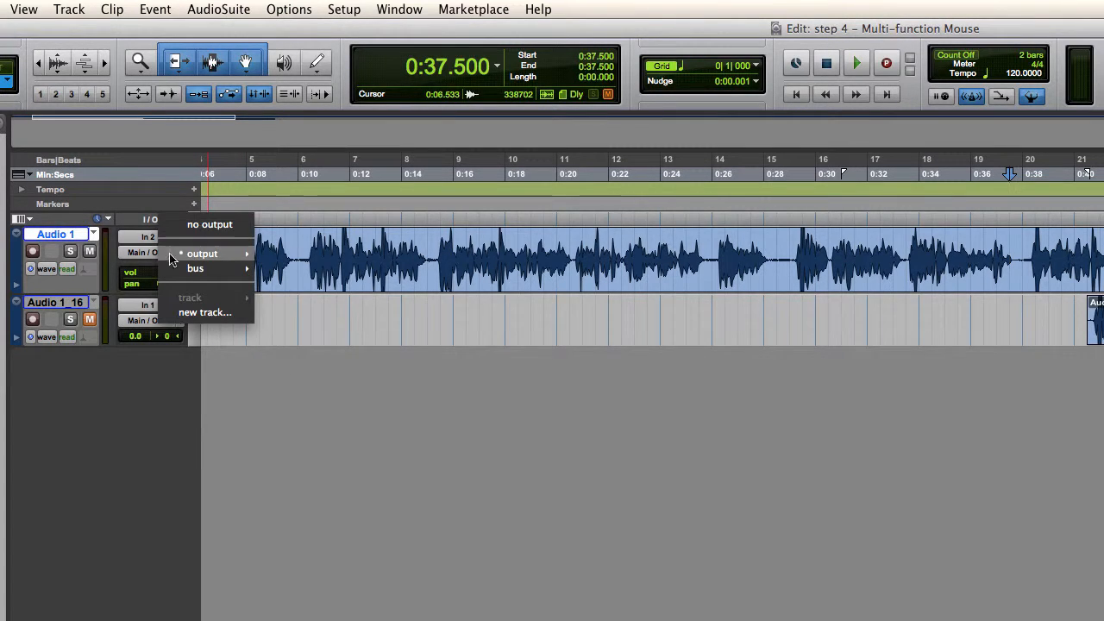
mouse_move(182, 255)
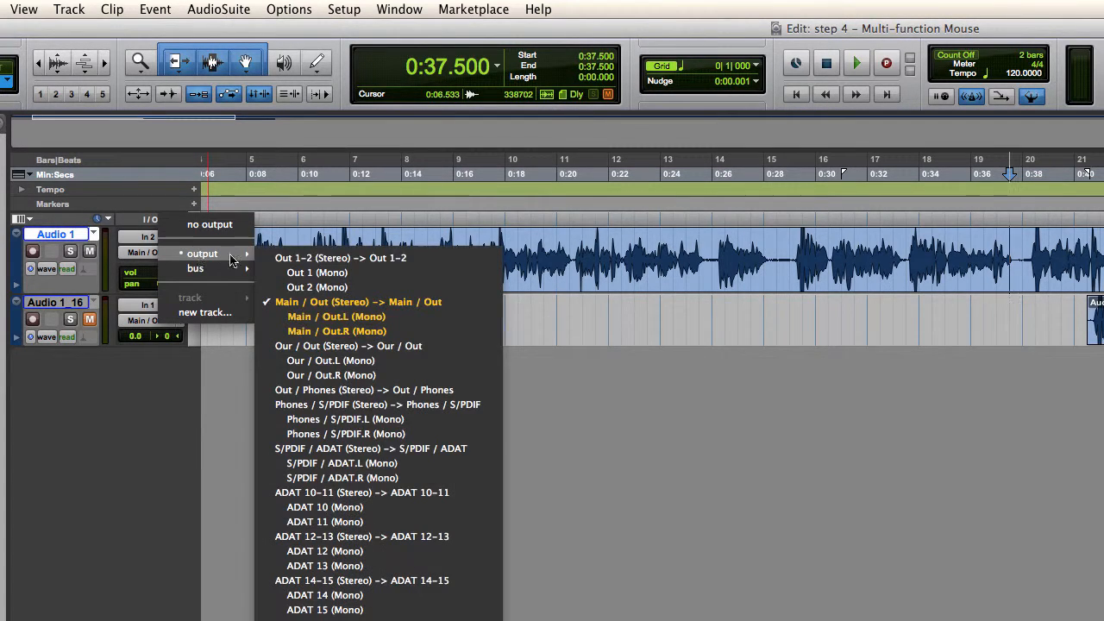
left_click(303, 302)
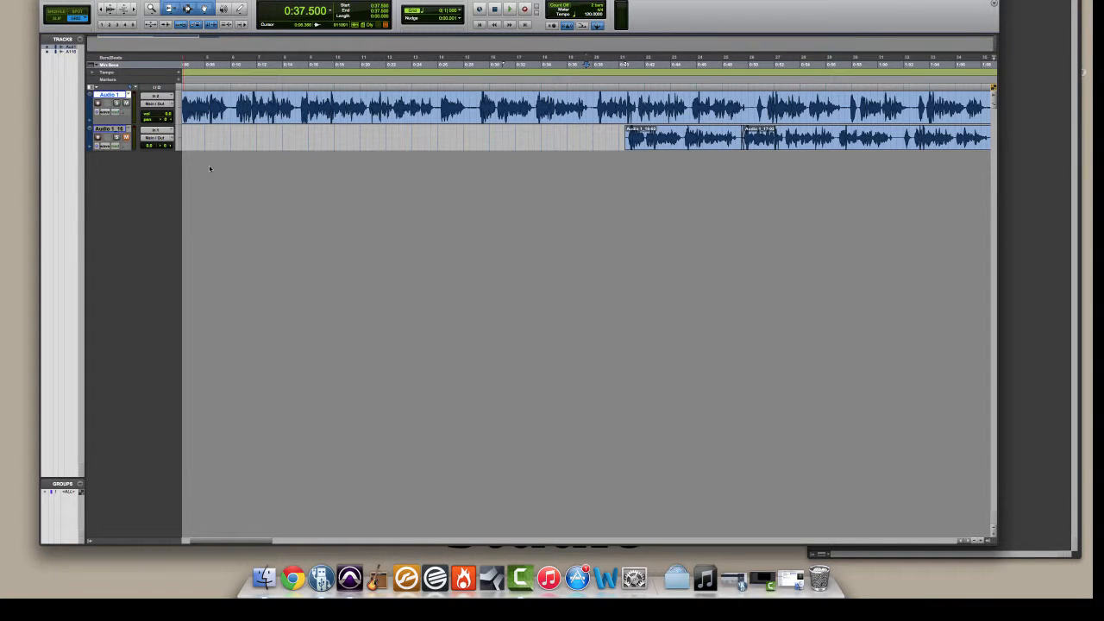
Step: Zoom the timeline out horizontally to show more of the clips on both audio tracks
key("super+bracketleft")
key("super+bracketleft")
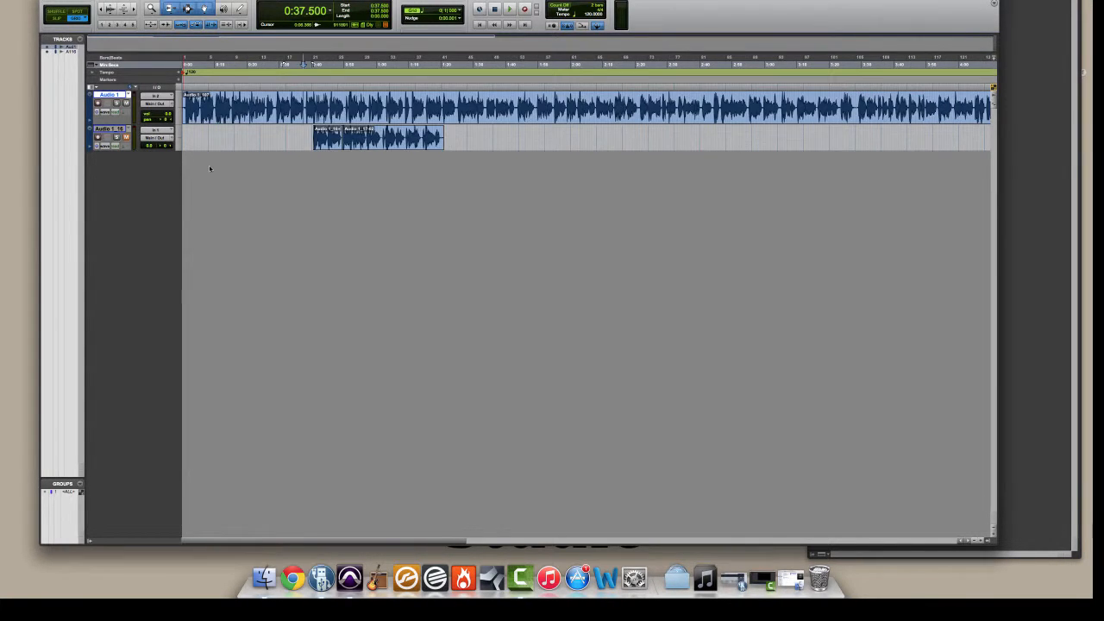